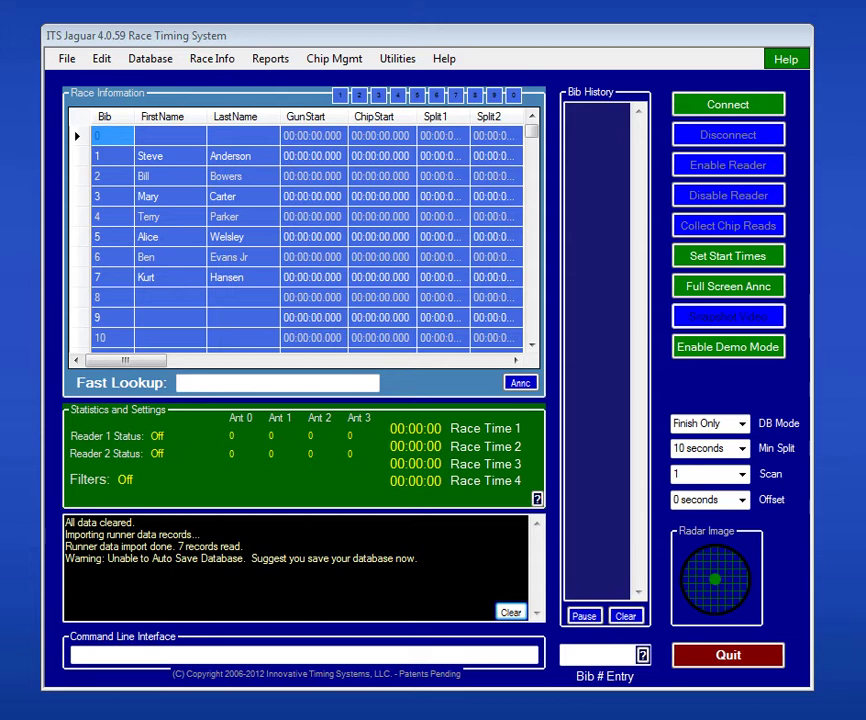
Step: Bring the 'Sample Data for Import CSV file' spreadsheet in Excel to the front
key("alt+Tab")
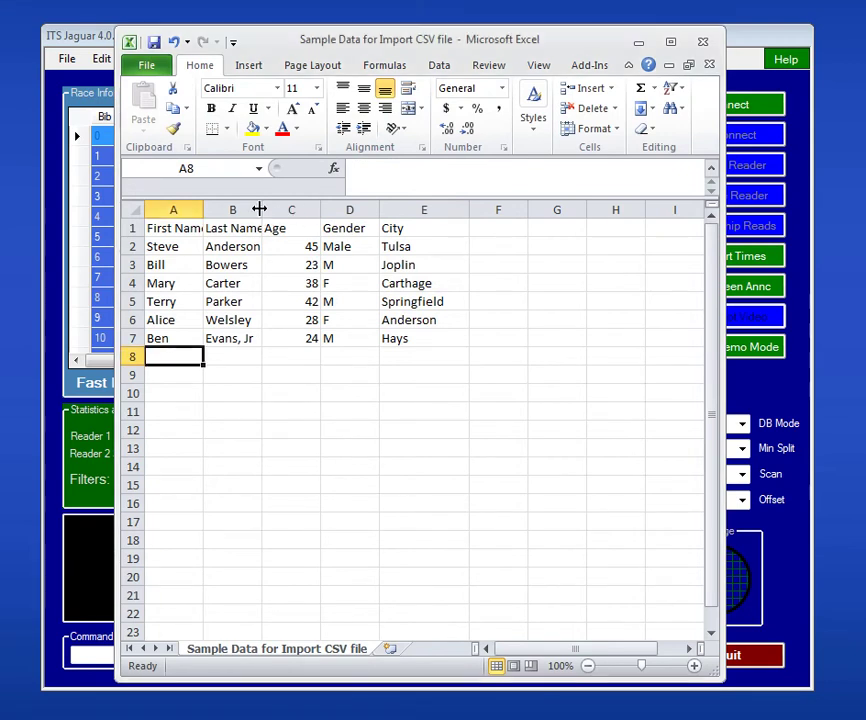
Step: Widen columns B (Last Name) and A (First Name) so headers and names show fully
left_click_drag(260, 208, 306, 208)
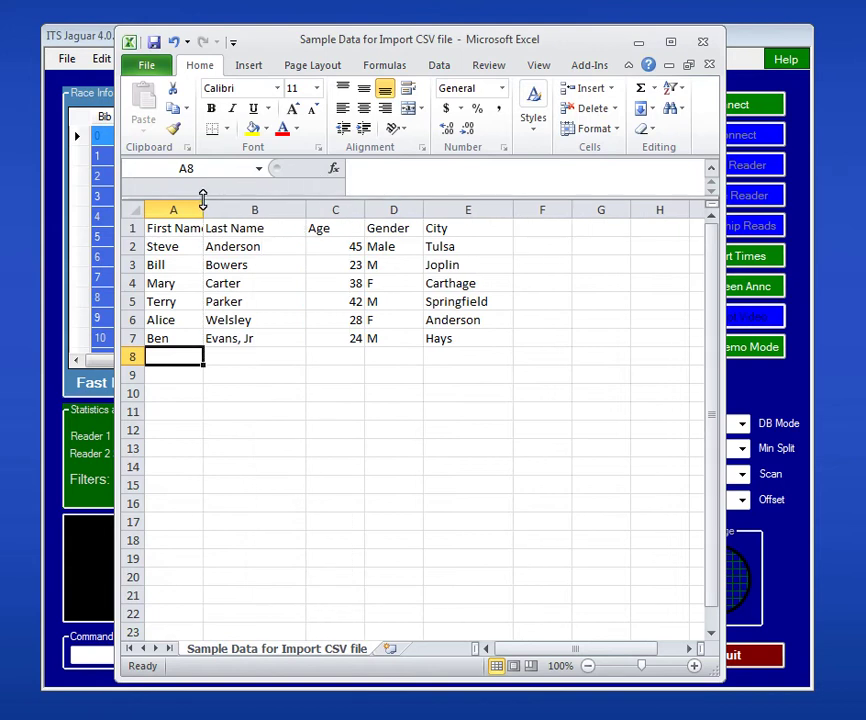
left_click_drag(204, 208, 249, 208)
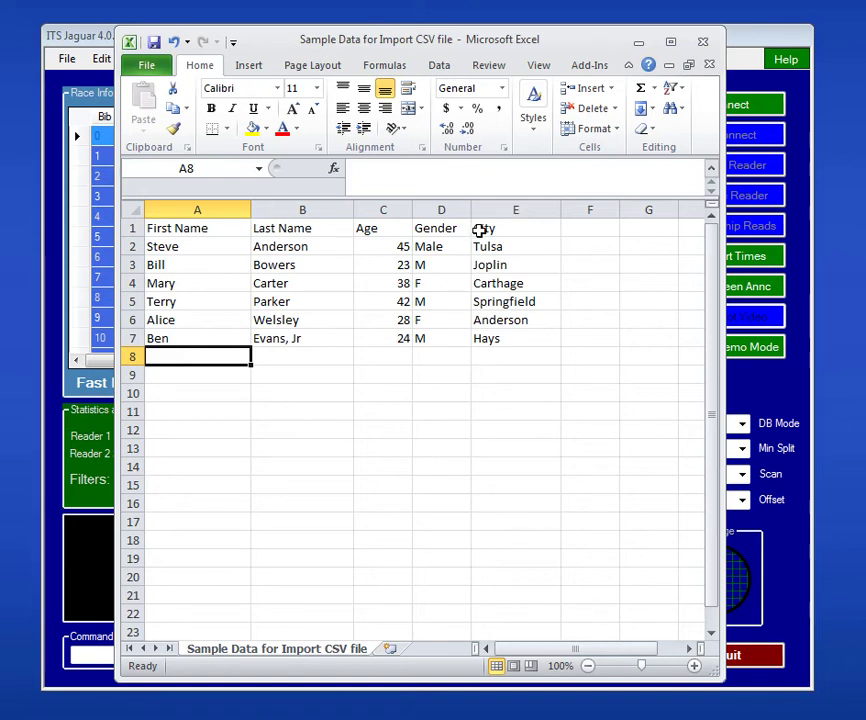
left_click(316, 340)
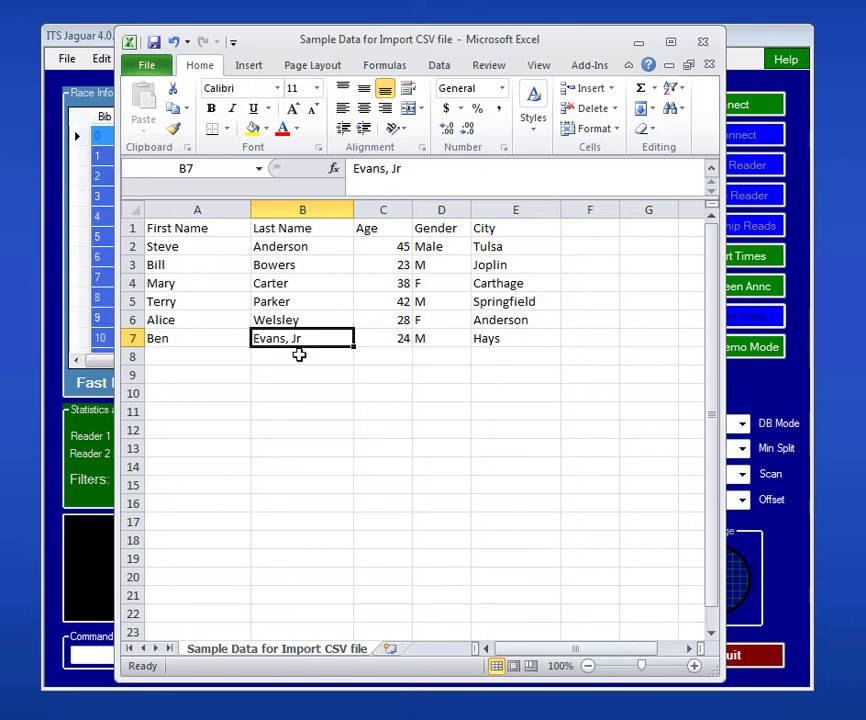
left_click(132, 208)
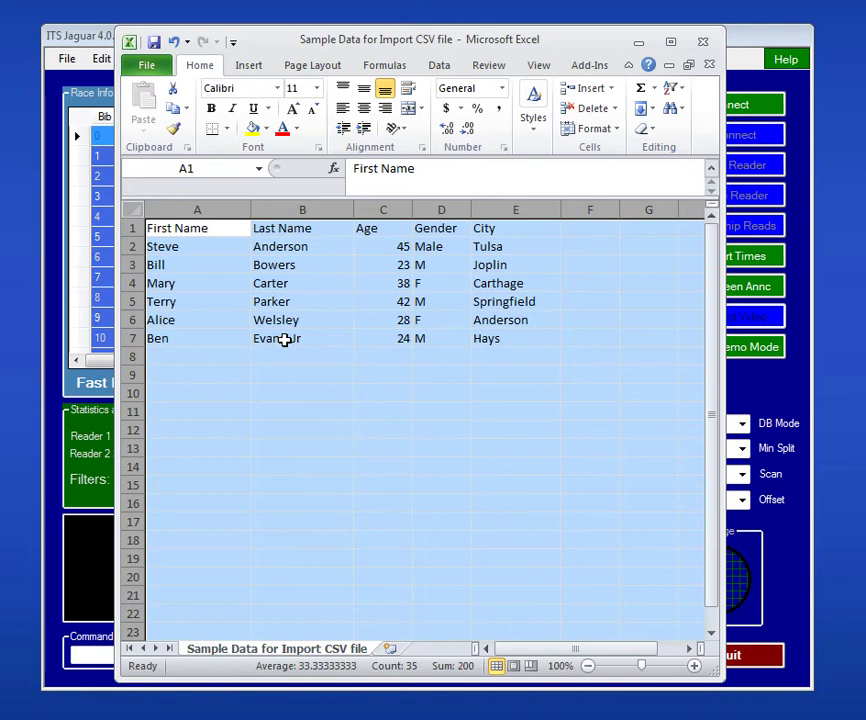
left_click(285, 340)
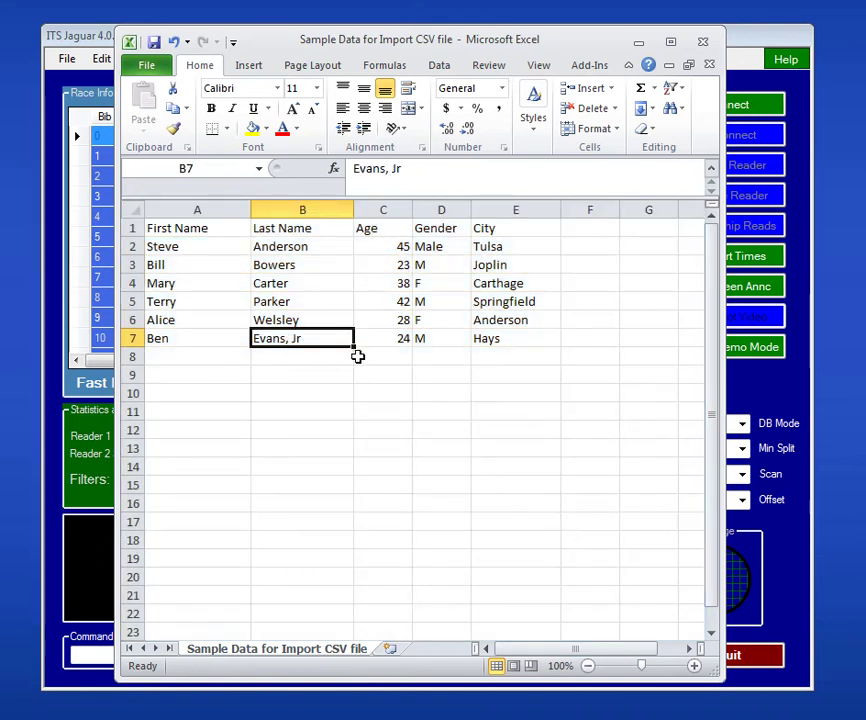
key("F2")
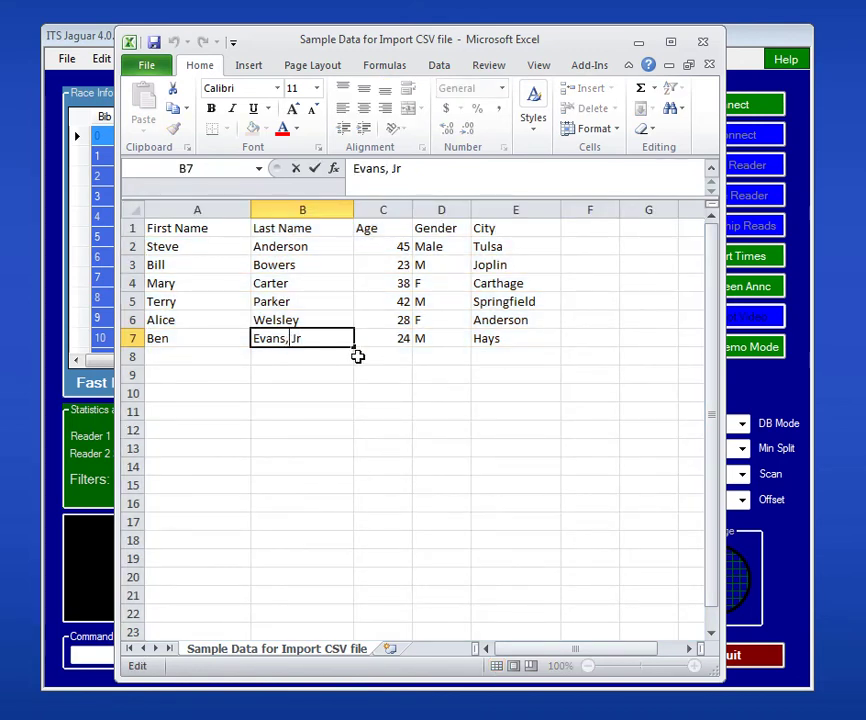
key("BackSpace")
key("Return")
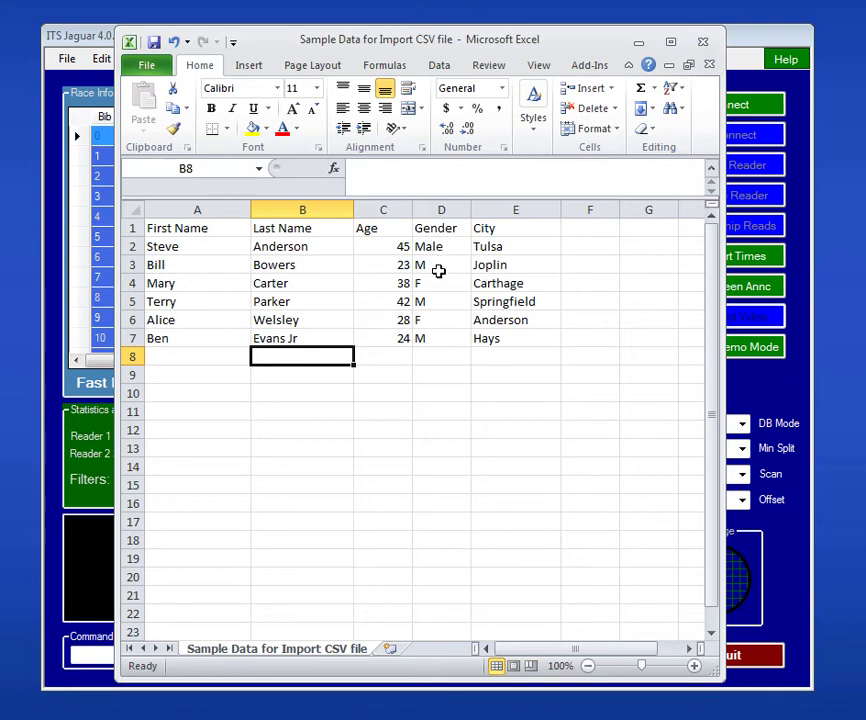
Step: Change Steve's gender in cell D2 from 'Male' to 'M'
left_click(443, 250)
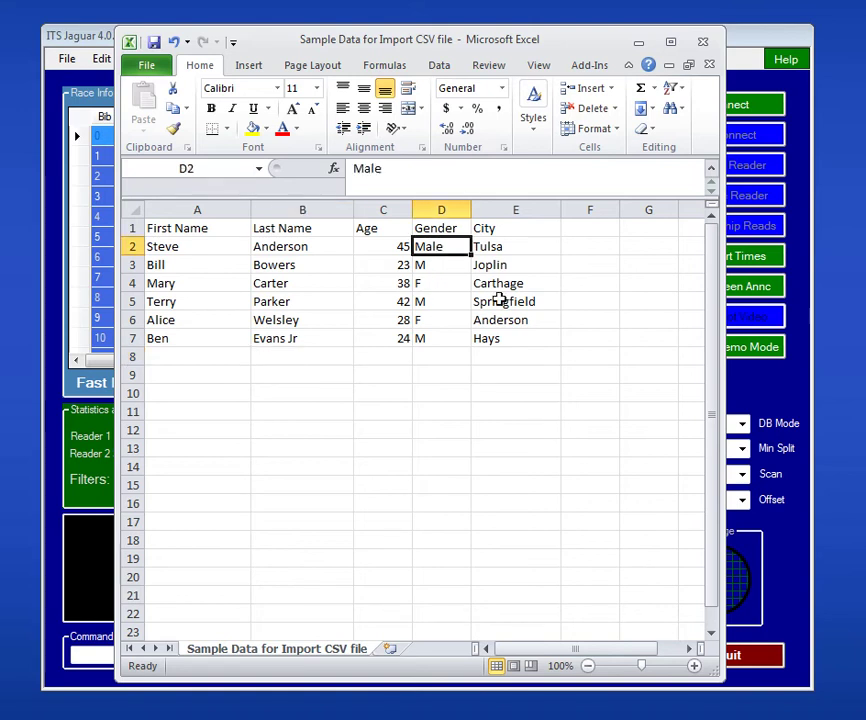
type("M")
key("Return")
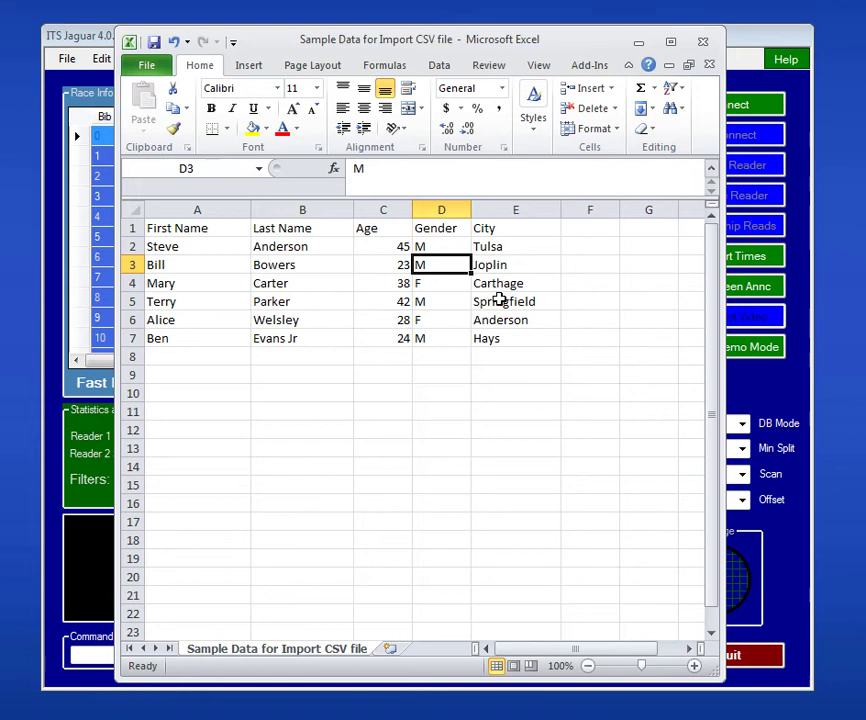
Step: Review the Gender column and the whole sheet to check all values are filled
left_click(450, 199)
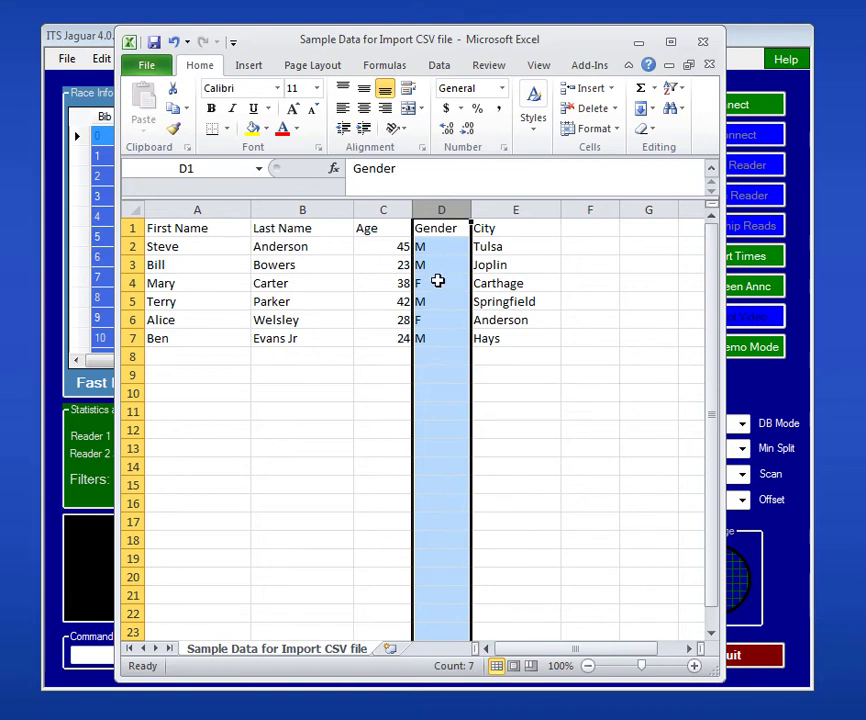
left_click(438, 355)
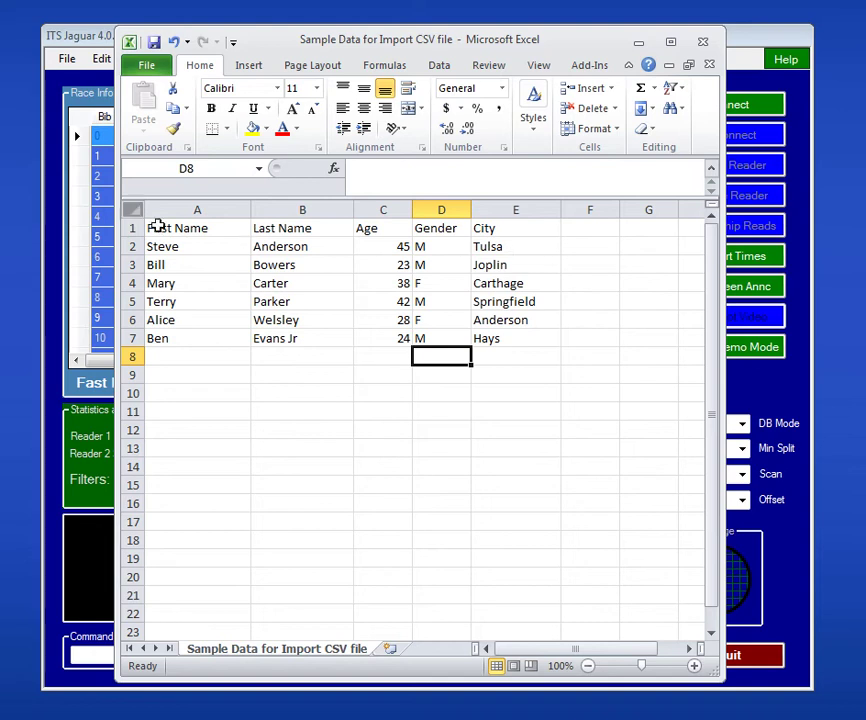
left_click(131, 211)
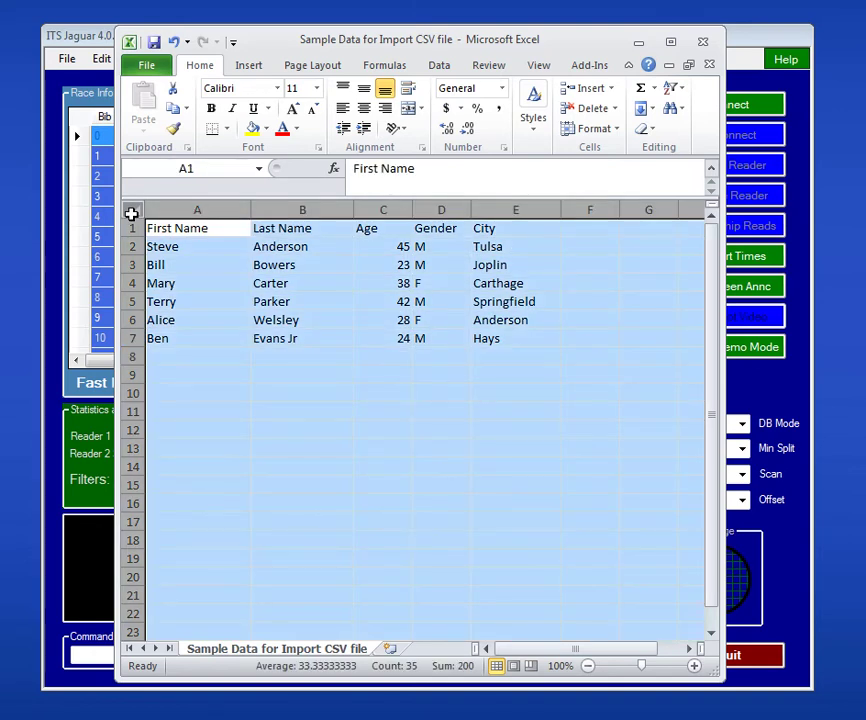
left_click(573, 242)
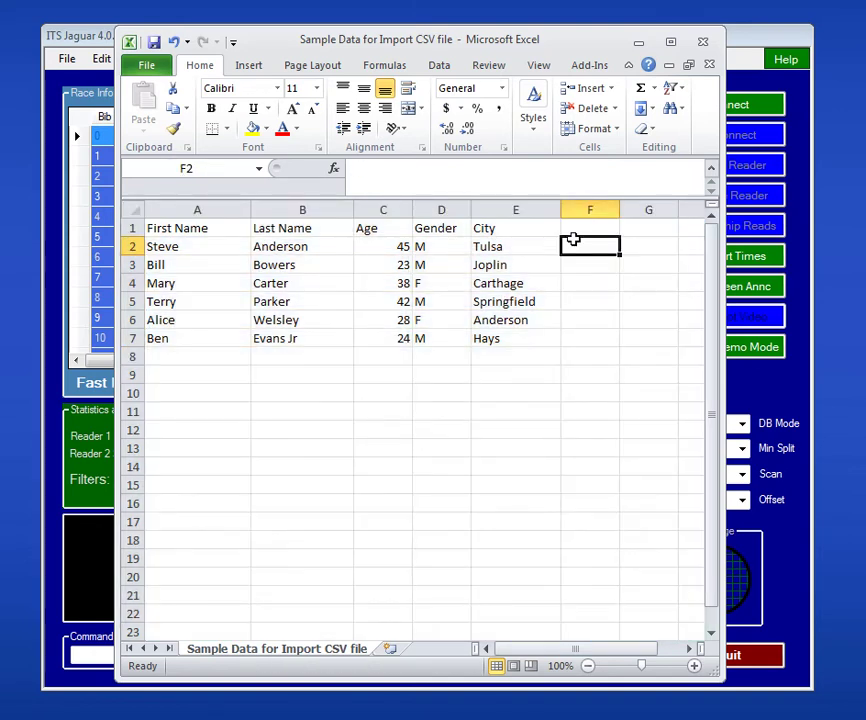
Step: Add the header 'Race' in cell F1 beside City
left_click(581, 229)
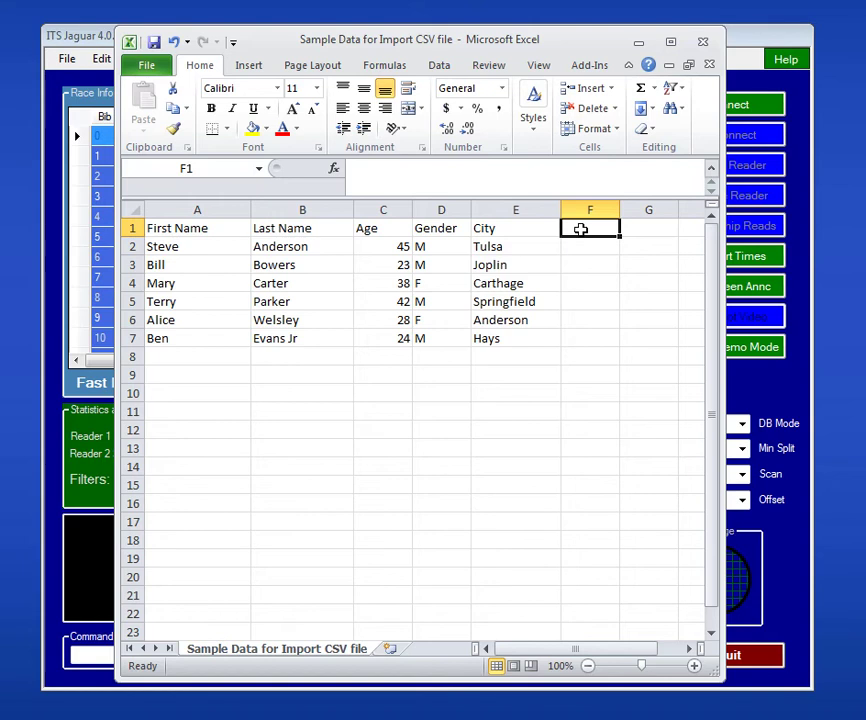
type("Race")
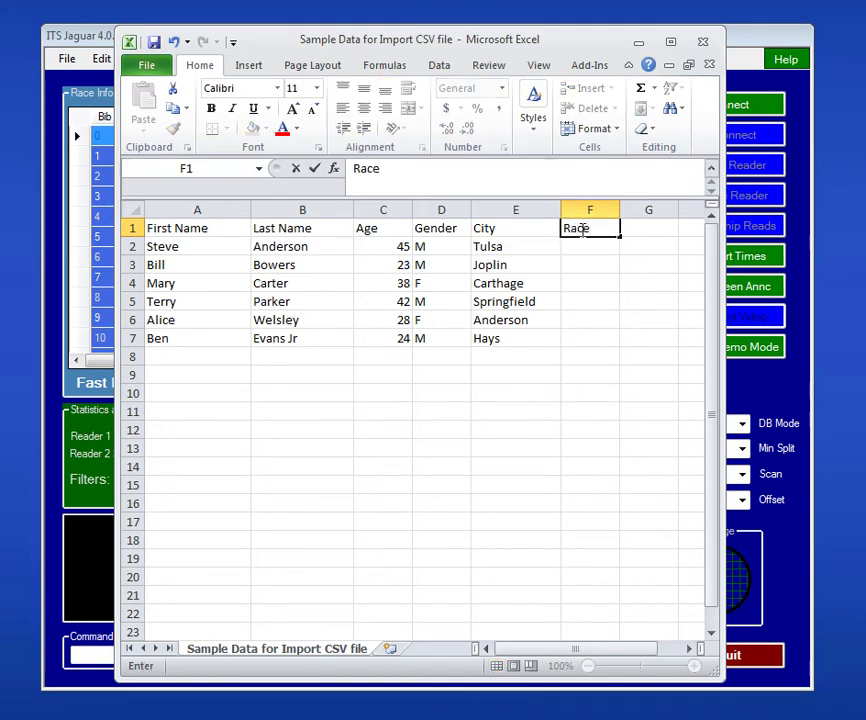
key("Return")
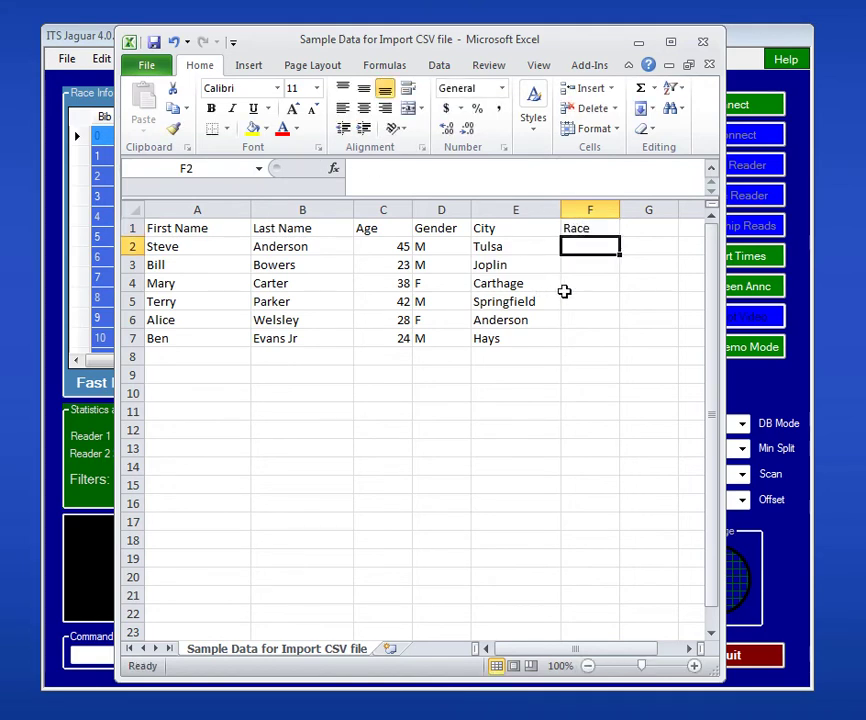
Step: Enter '5K' for all six runners in cells F2 through F7
type("5K")
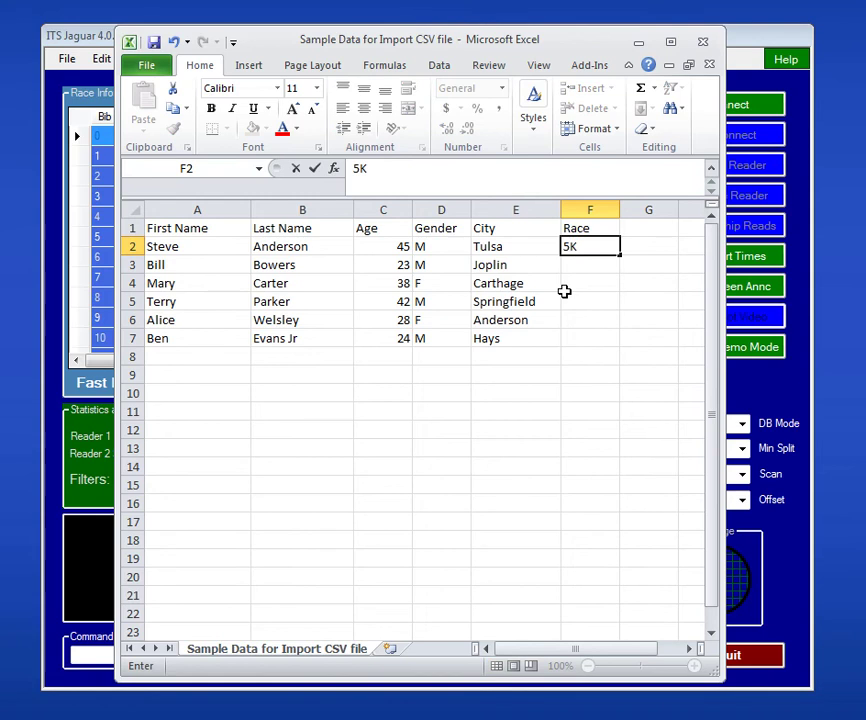
key("Return")
type("5K")
key("Return")
type("5K")
key("Return")
type("5K")
key("Return")
type("5K")
key("Return")
type("5K")
key("Return")
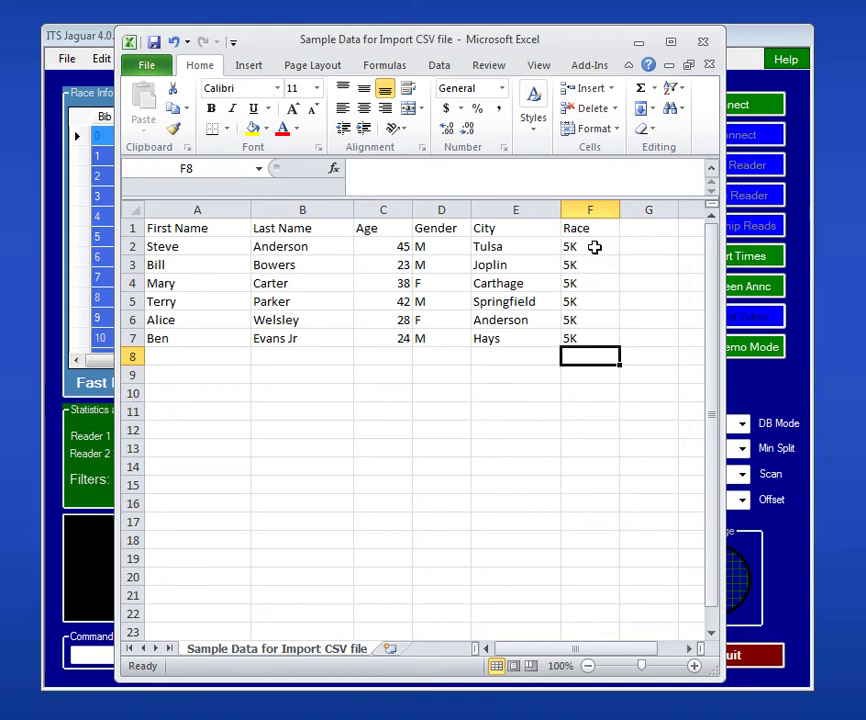
left_click(594, 247)
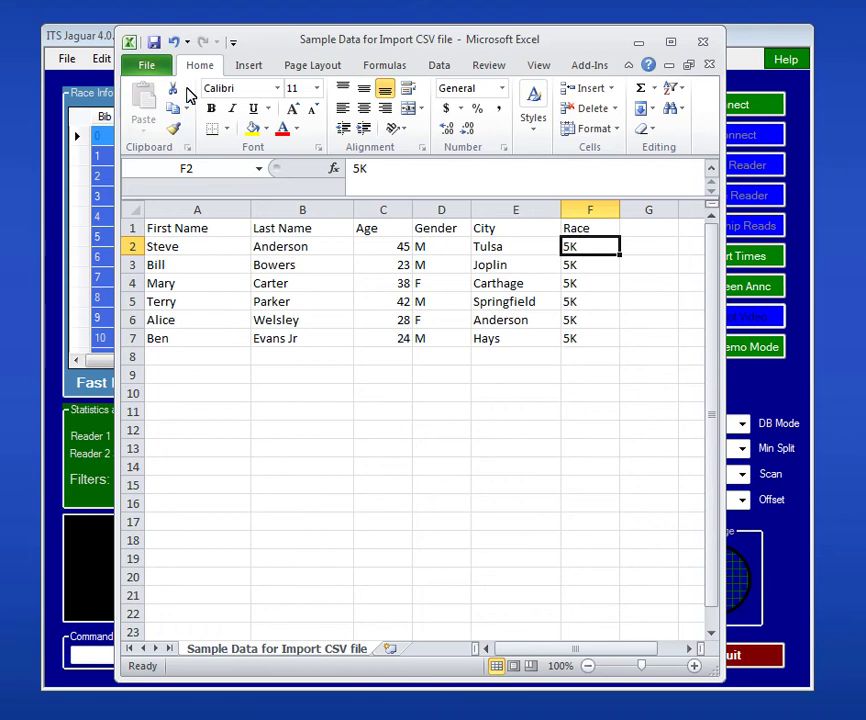
Step: Start Save As and set the file type to CSV (Comma delimited)
left_click(146, 66)
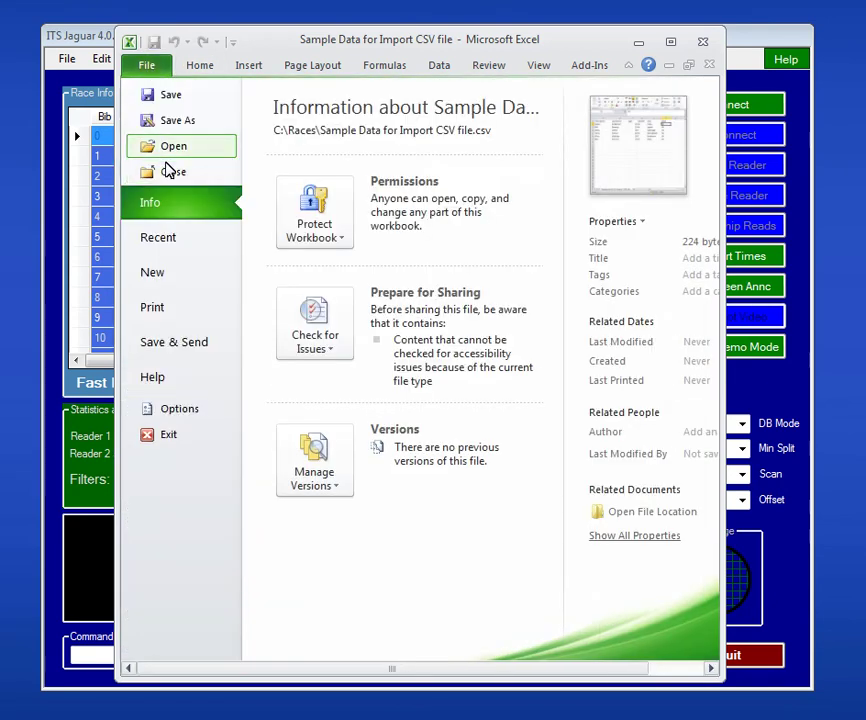
key("Escape")
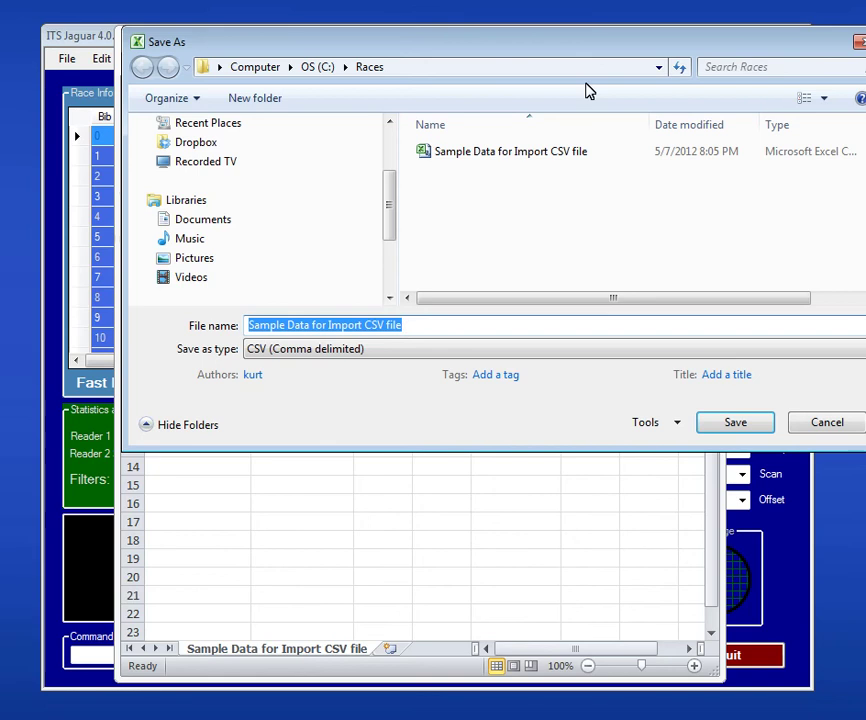
left_click_drag(584, 44, 505, 72)
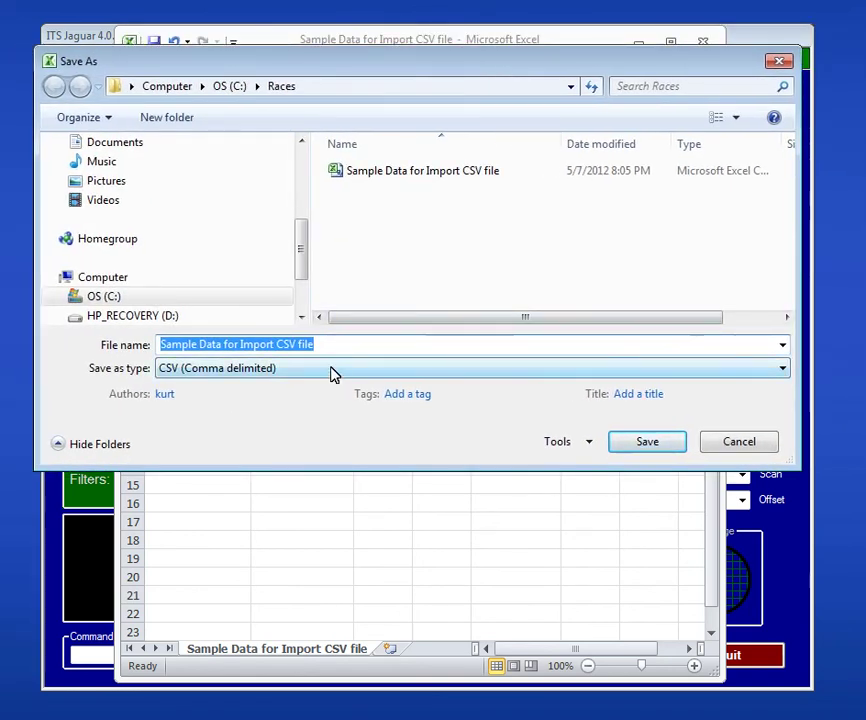
left_click(779, 371)
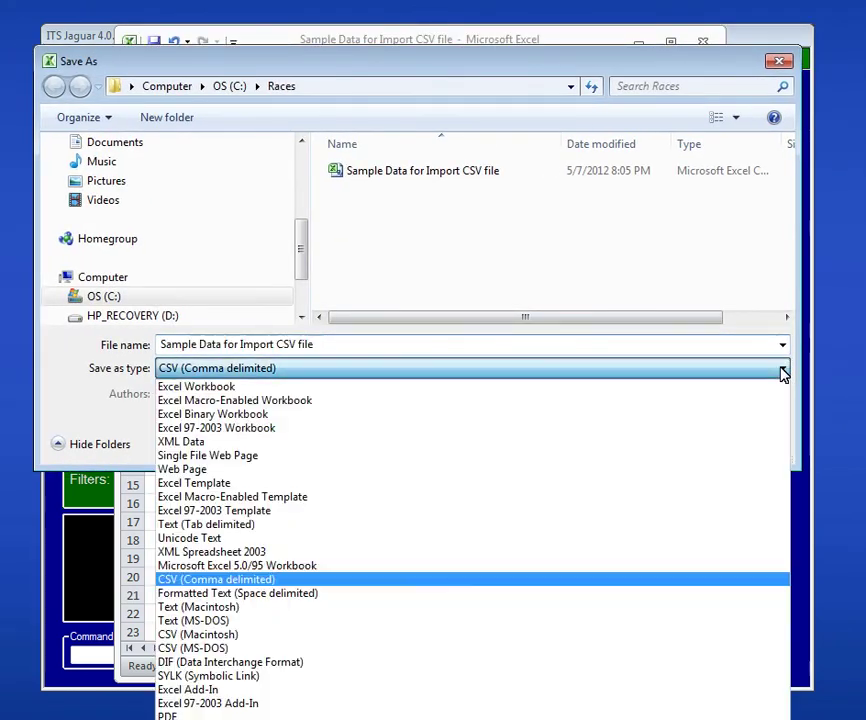
left_click(249, 391)
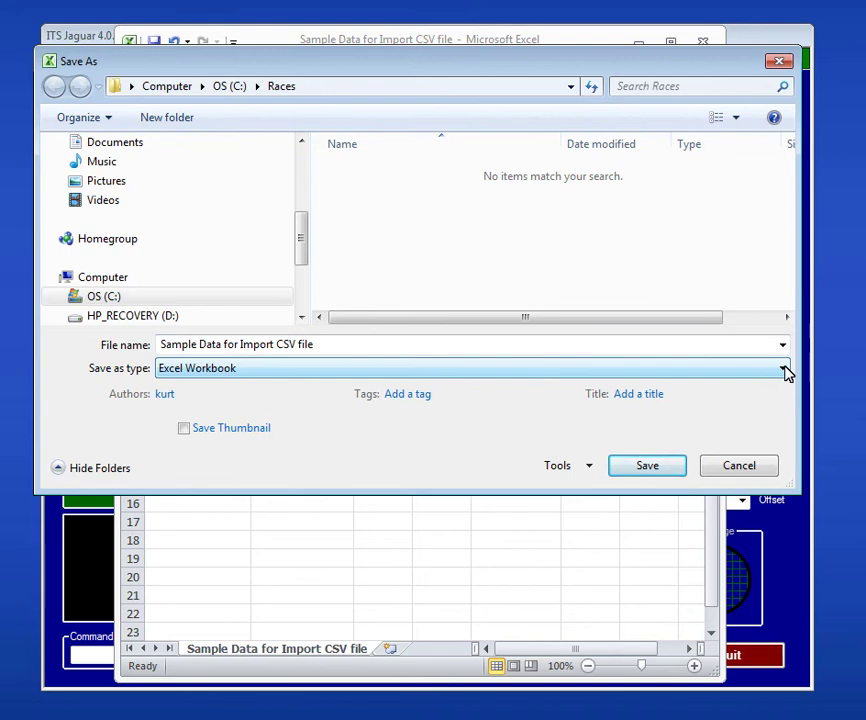
left_click(785, 369)
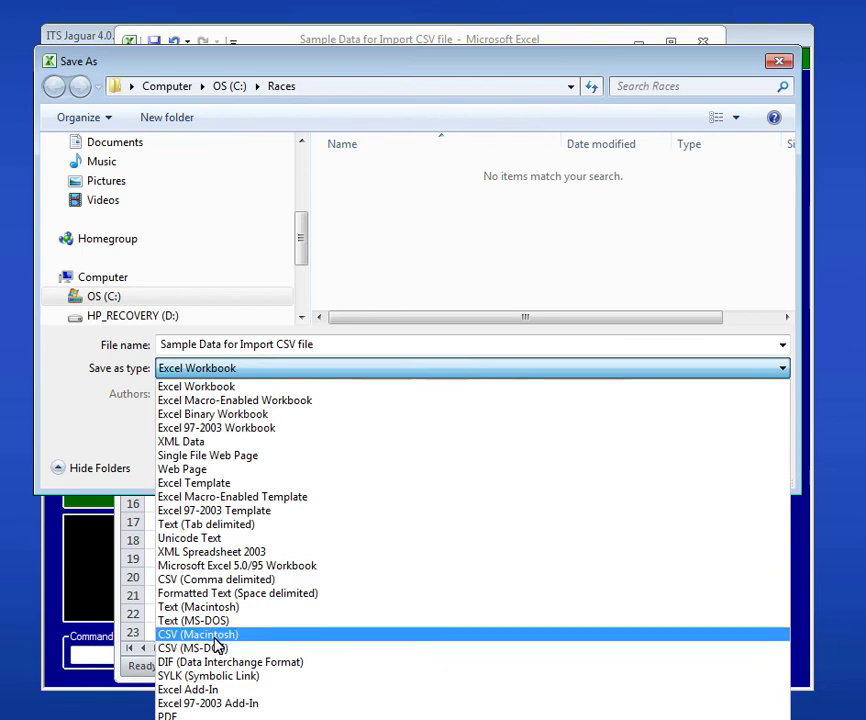
left_click(228, 588)
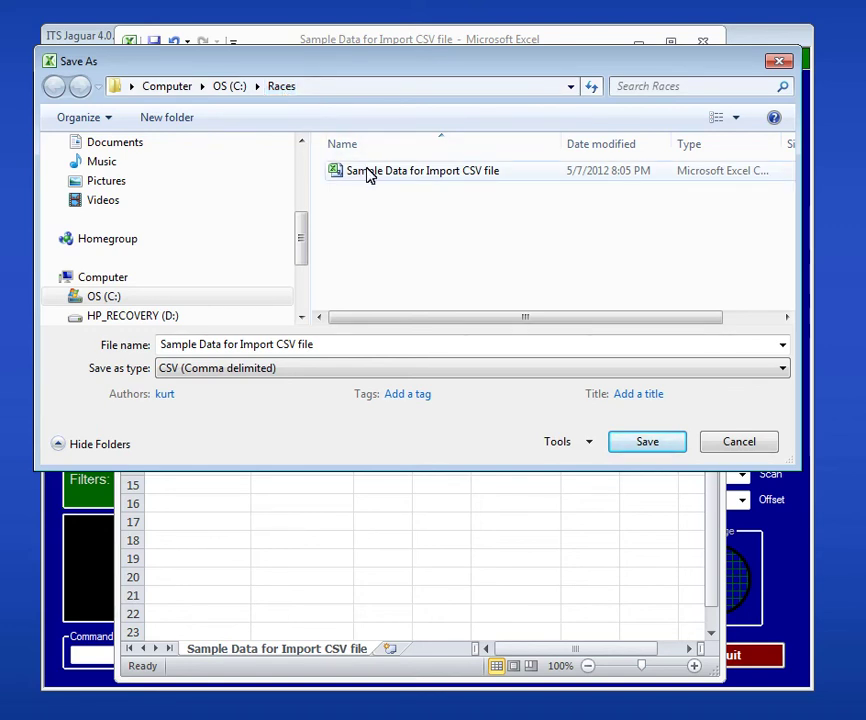
Step: Save over the existing CSV file, confirming replacement and keeping CSV format
left_click(647, 442)
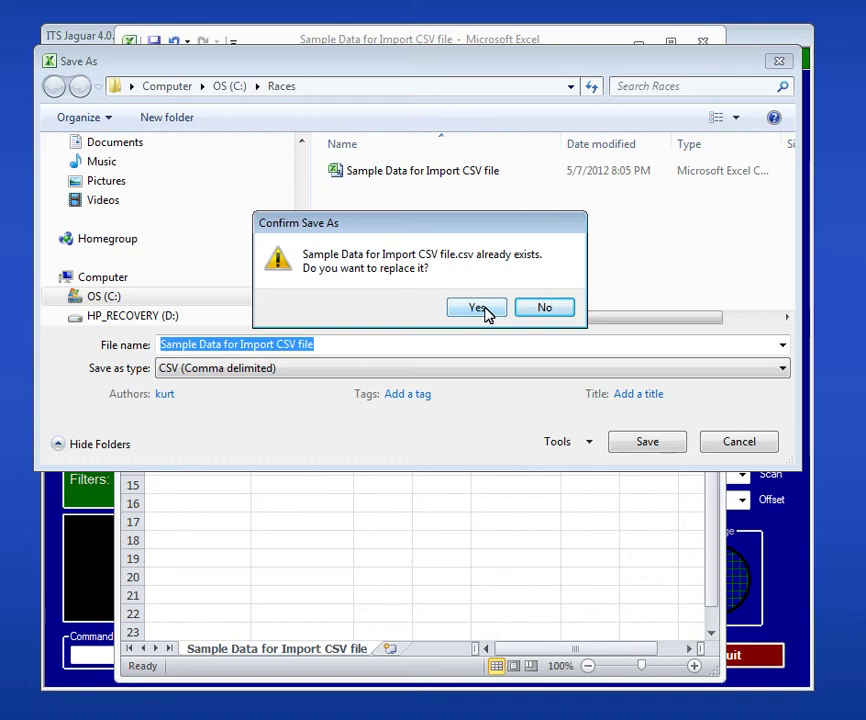
left_click(485, 309)
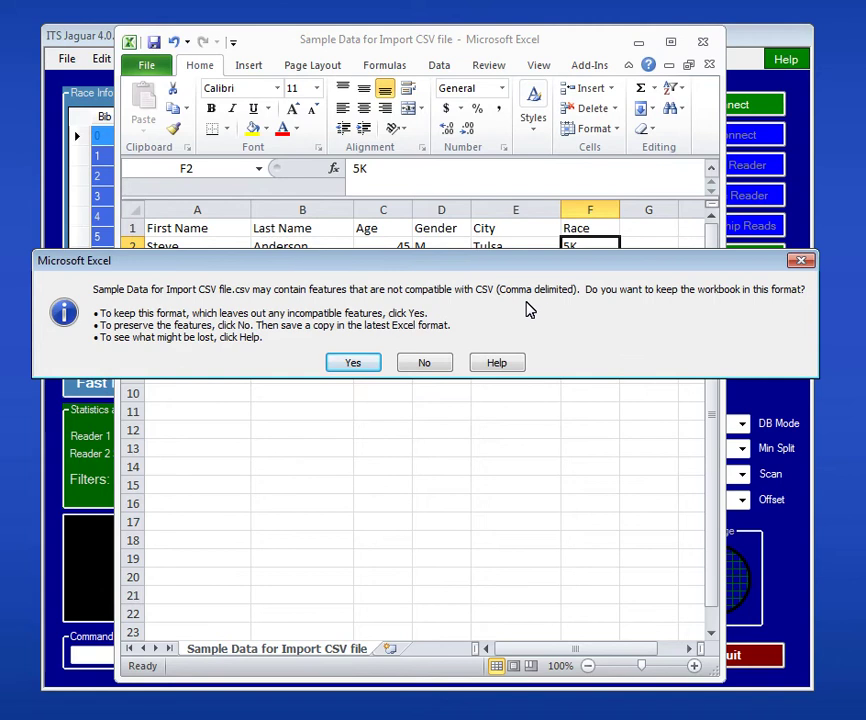
left_click(364, 364)
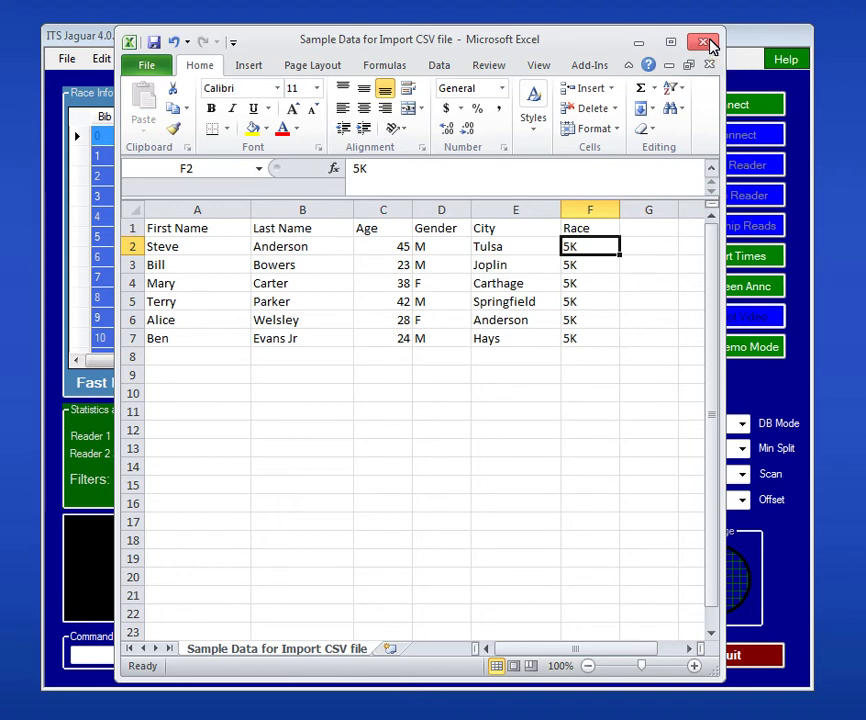
Step: Close Excel, choosing Don't Save at the prompt
left_click(706, 42)
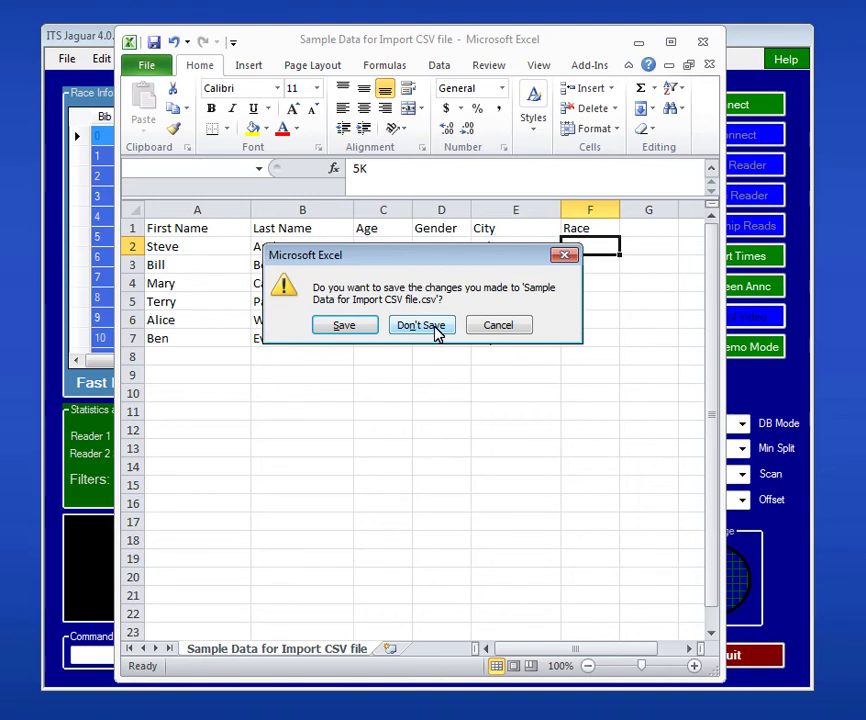
left_click(421, 325)
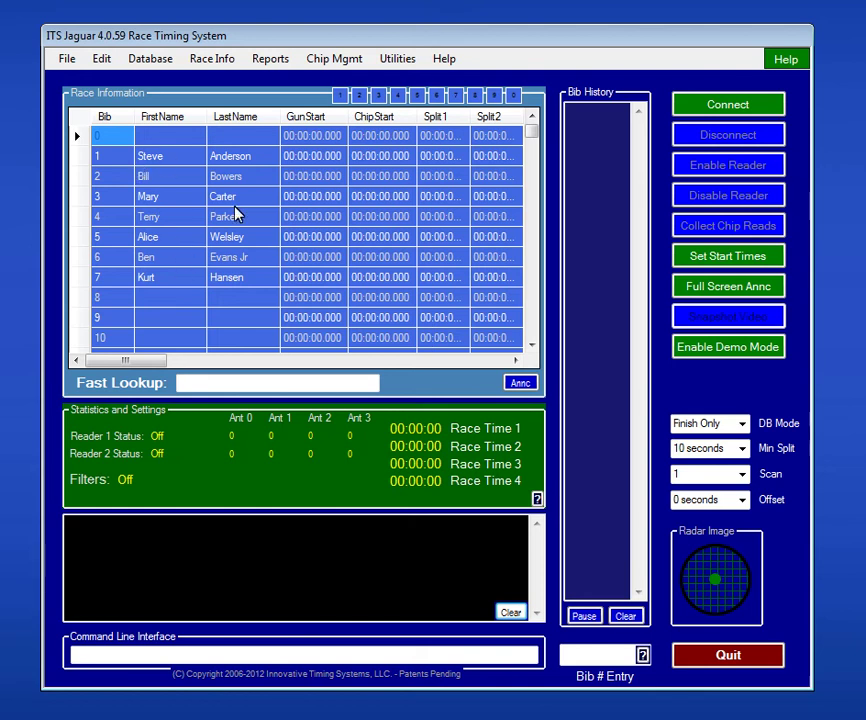
Step: Run Database > Clear database from Memory and confirm Yes on both prompts
left_click(167, 62)
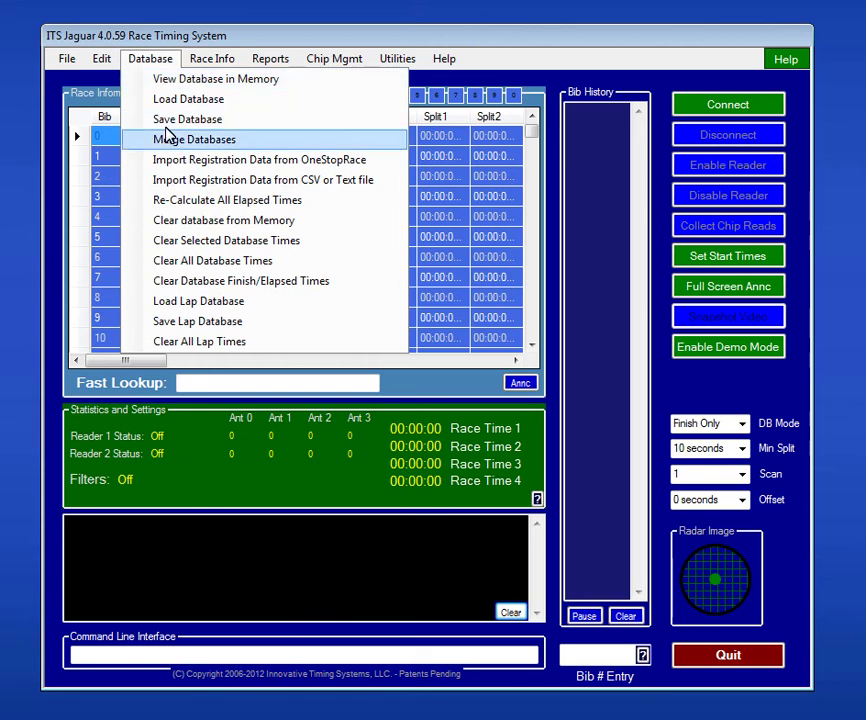
left_click(172, 232)
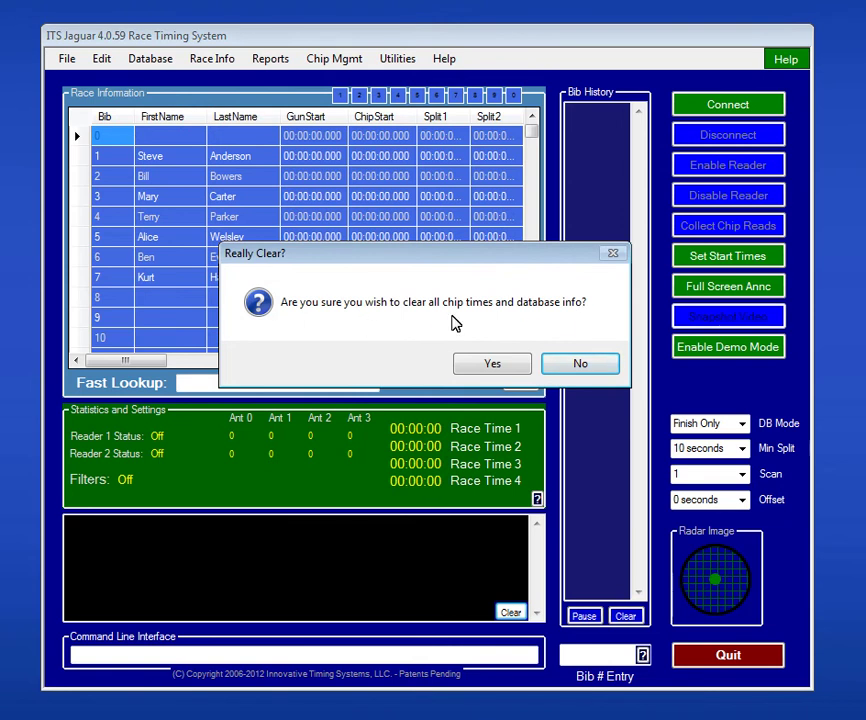
left_click(492, 363)
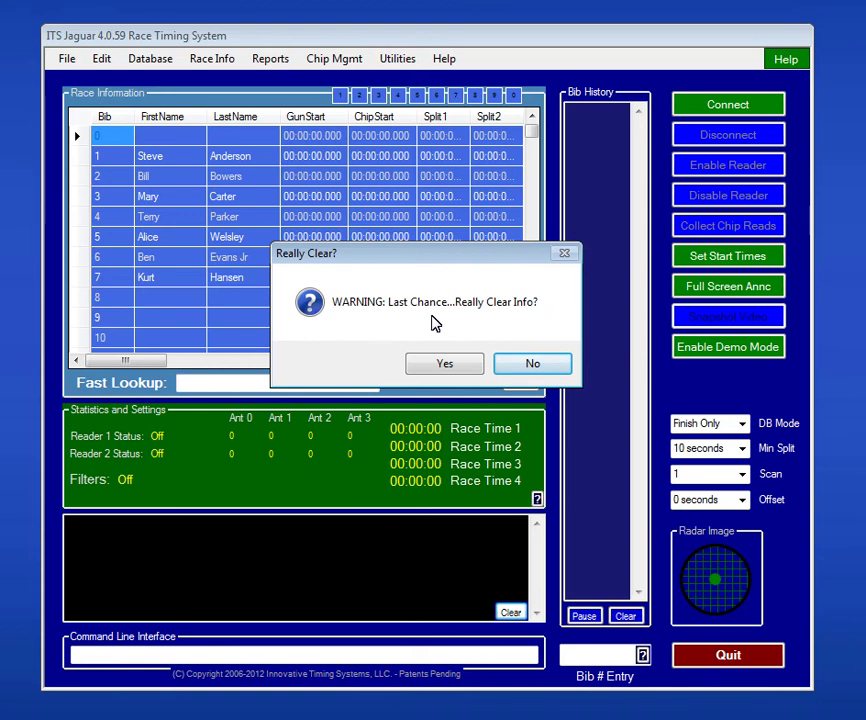
left_click(445, 366)
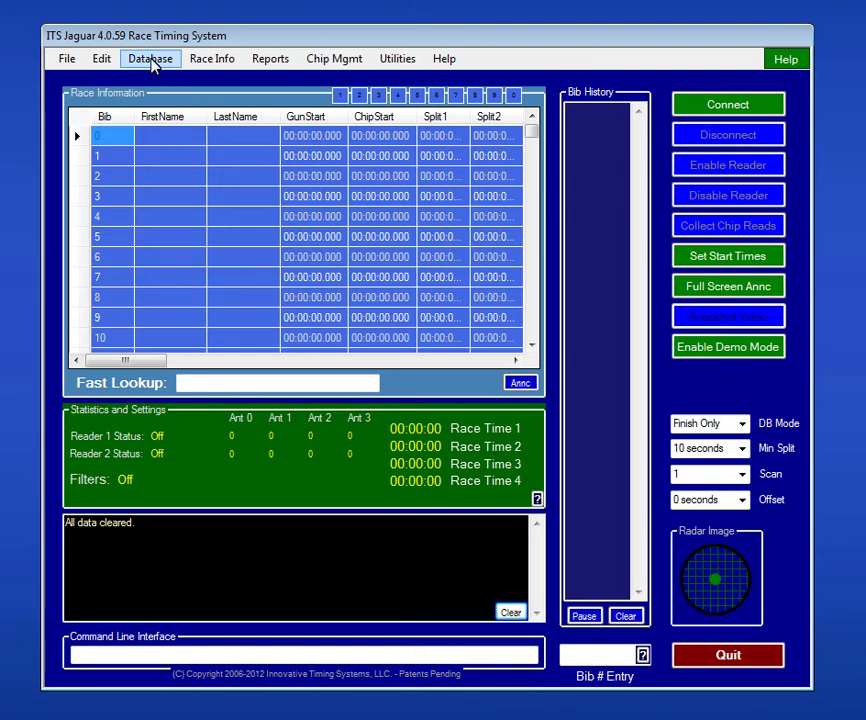
Step: Open Import Registration Data from CSV and load 'Sample Data for Import CSV file'
left_click(152, 62)
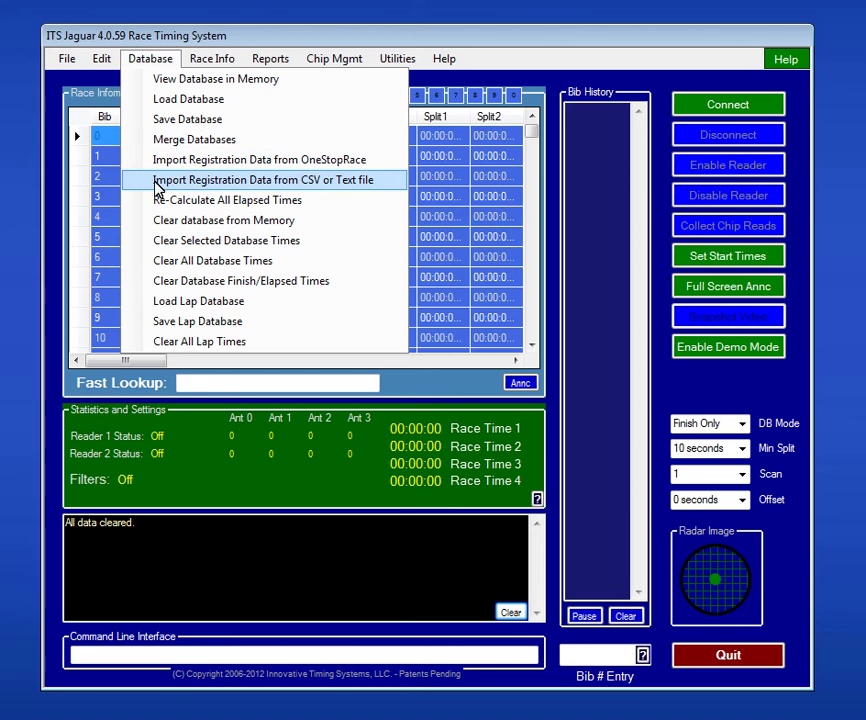
left_click(157, 186)
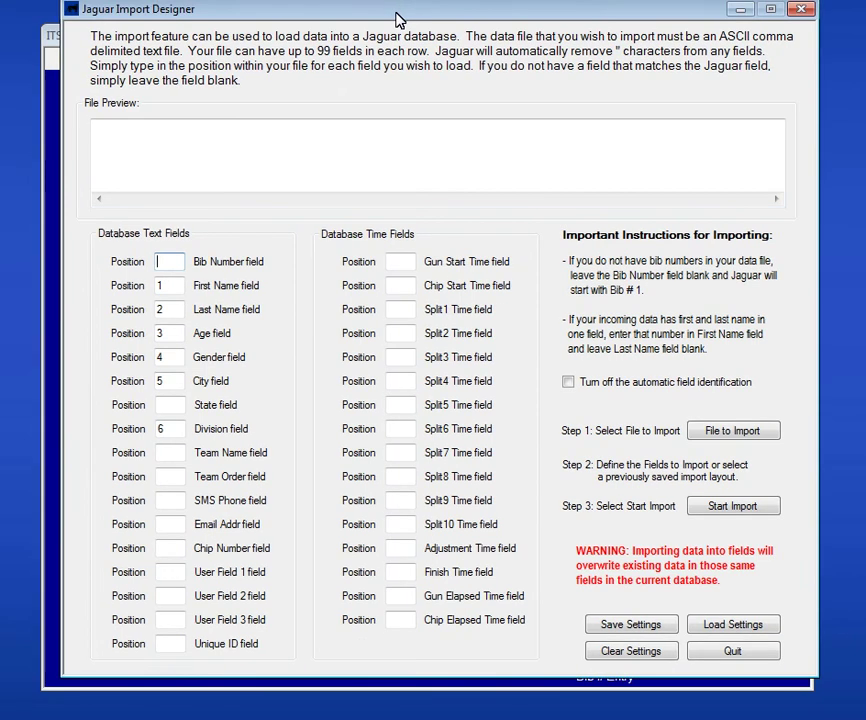
left_click_drag(395, 13, 390, 25)
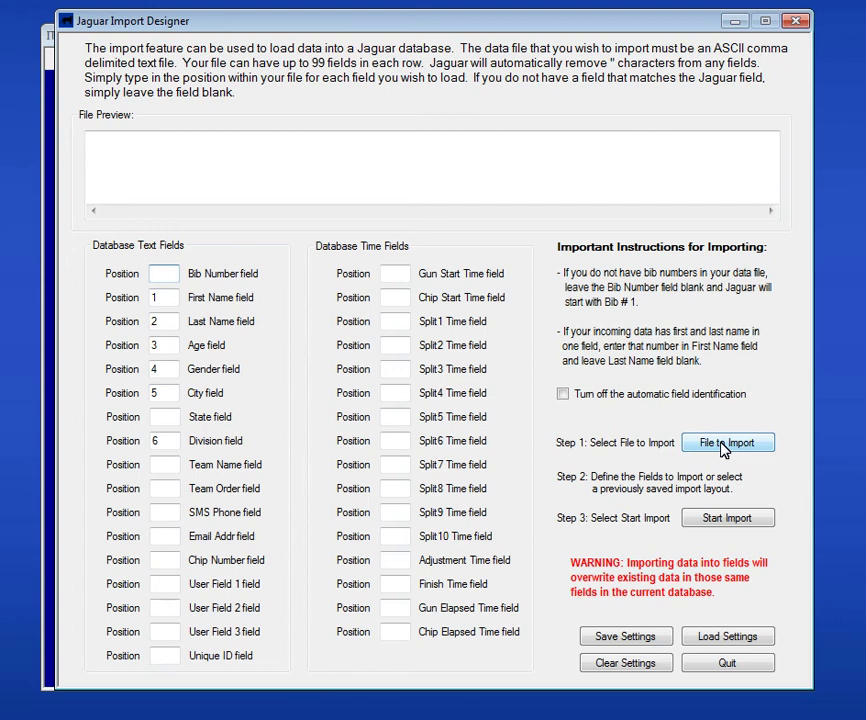
left_click(722, 446)
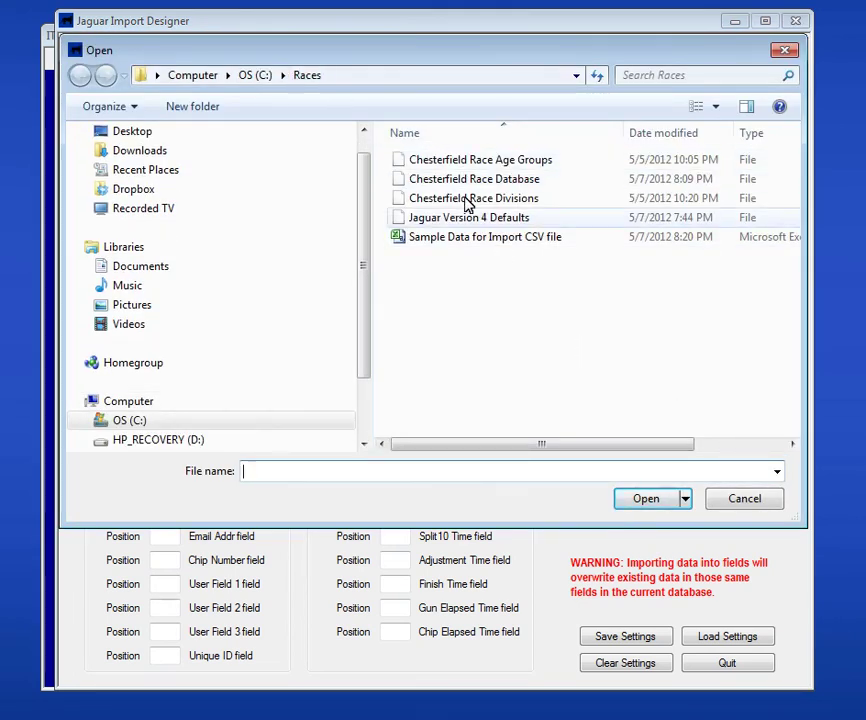
left_click(475, 243)
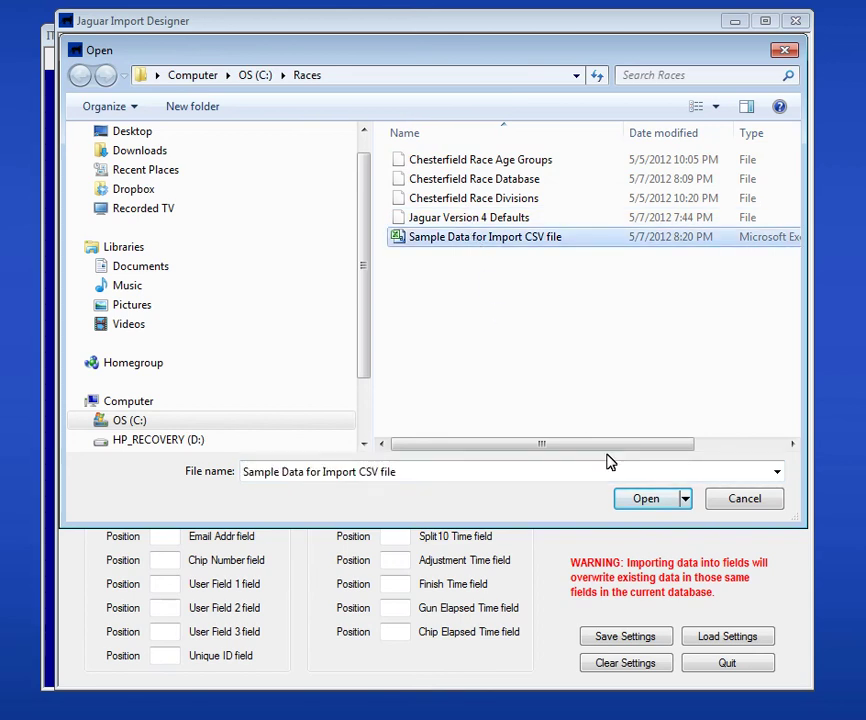
left_click(644, 501)
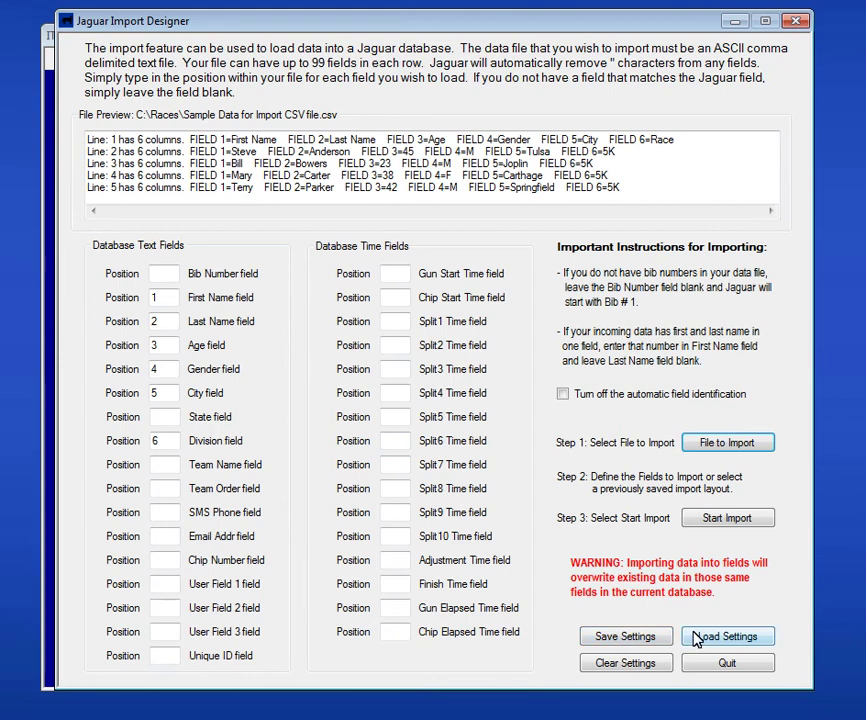
Step: Run the import with the first row as header labels, then quit the Import Designer
left_click(727, 520)
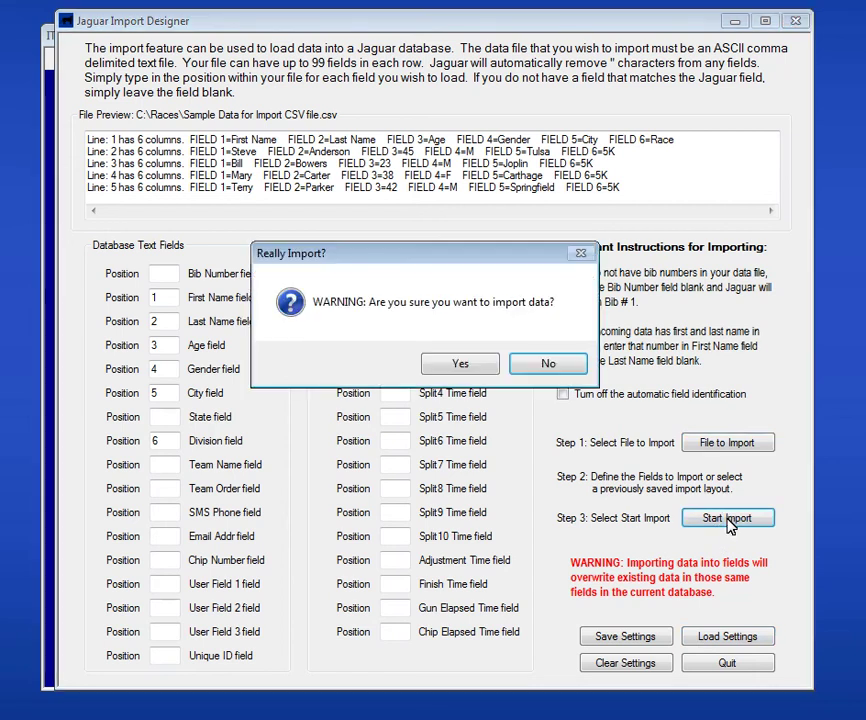
left_click(461, 366)
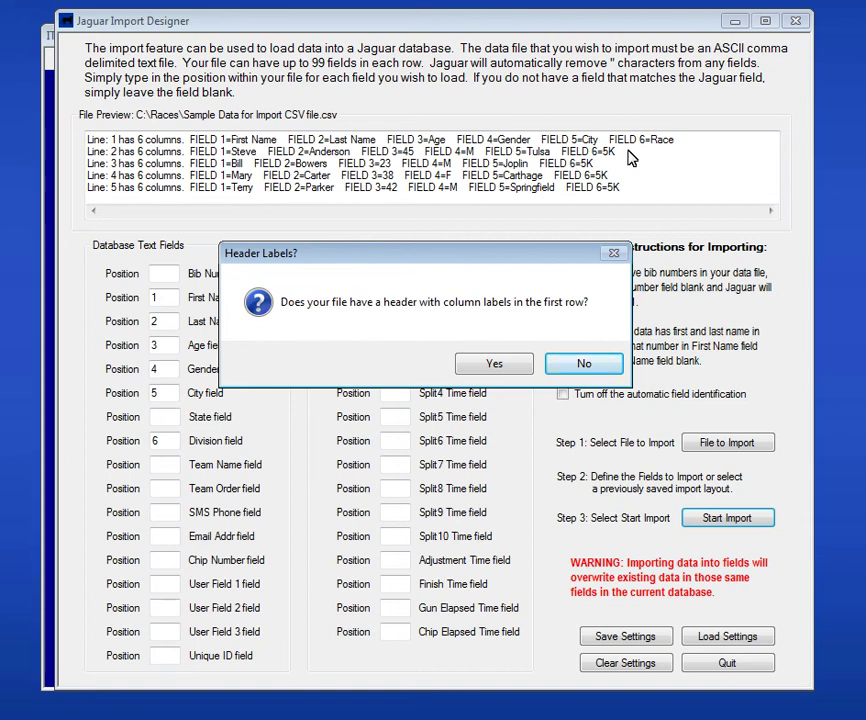
left_click(493, 366)
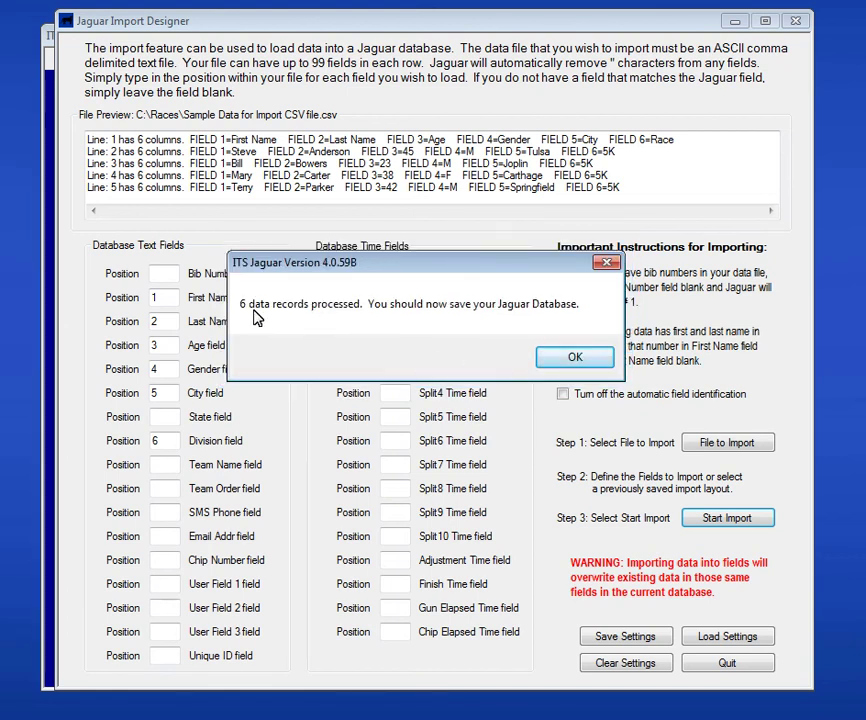
left_click(575, 350)
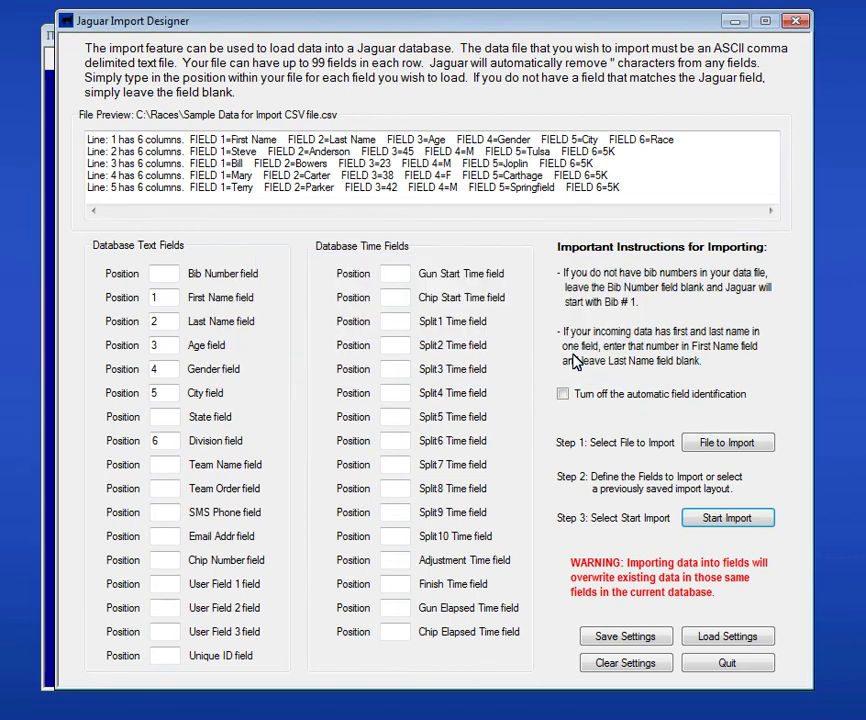
left_click(744, 661)
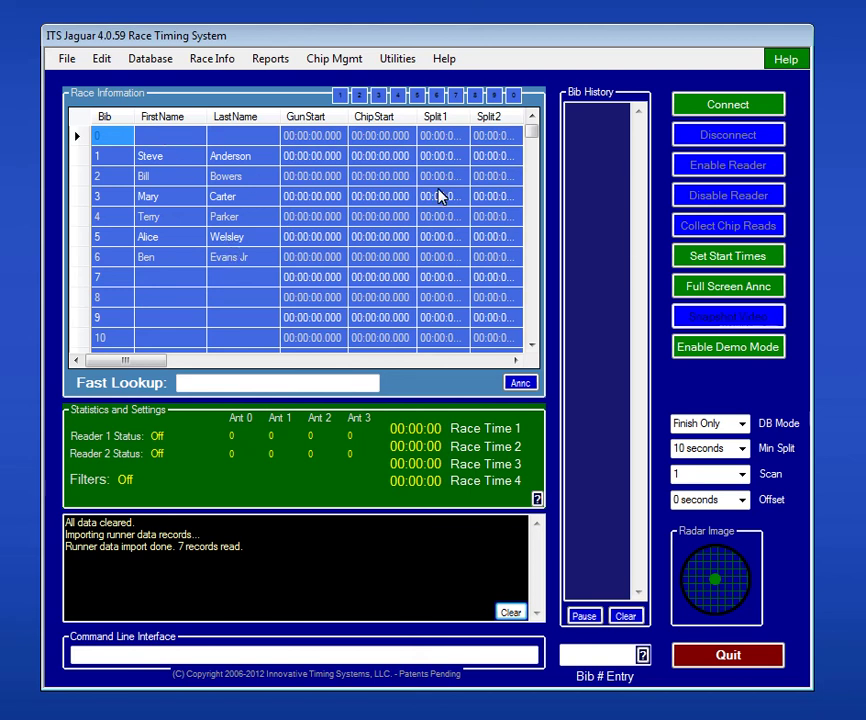
Step: Open the database in memory and enter bib 7's first and last name
left_click(138, 63)
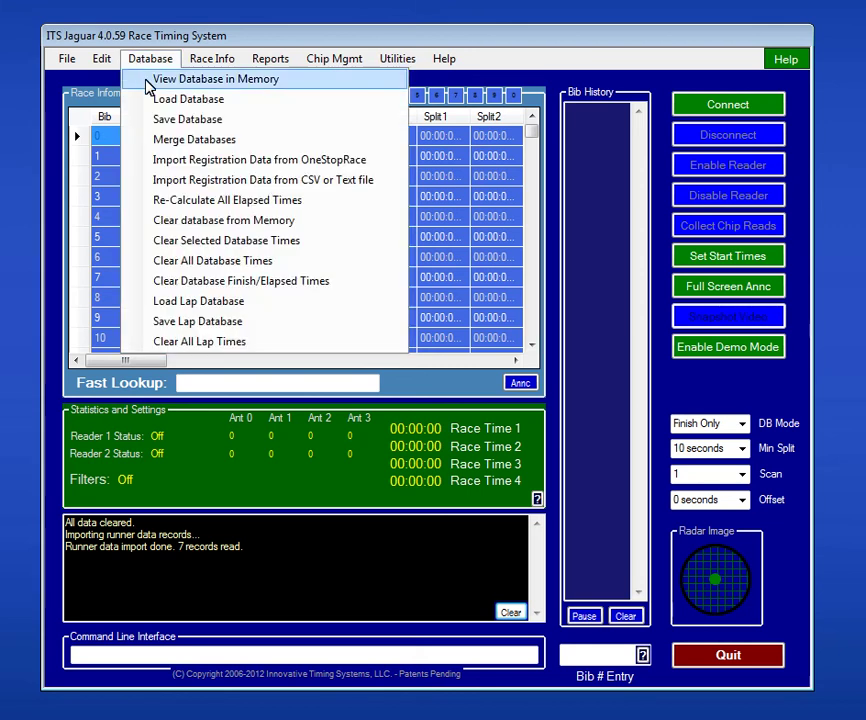
left_click(170, 80)
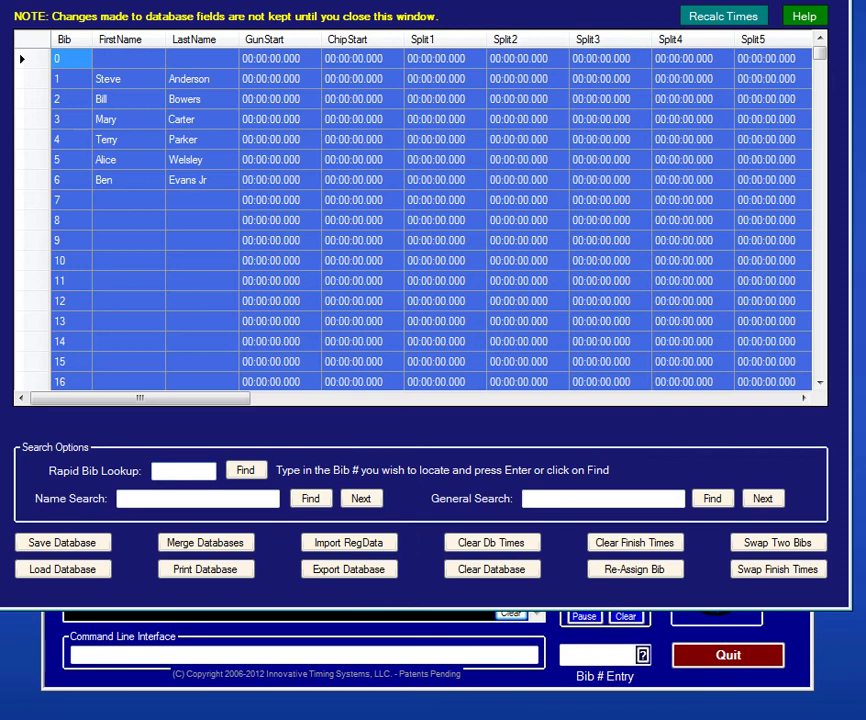
left_click_drag(271, 1, 280, 25)
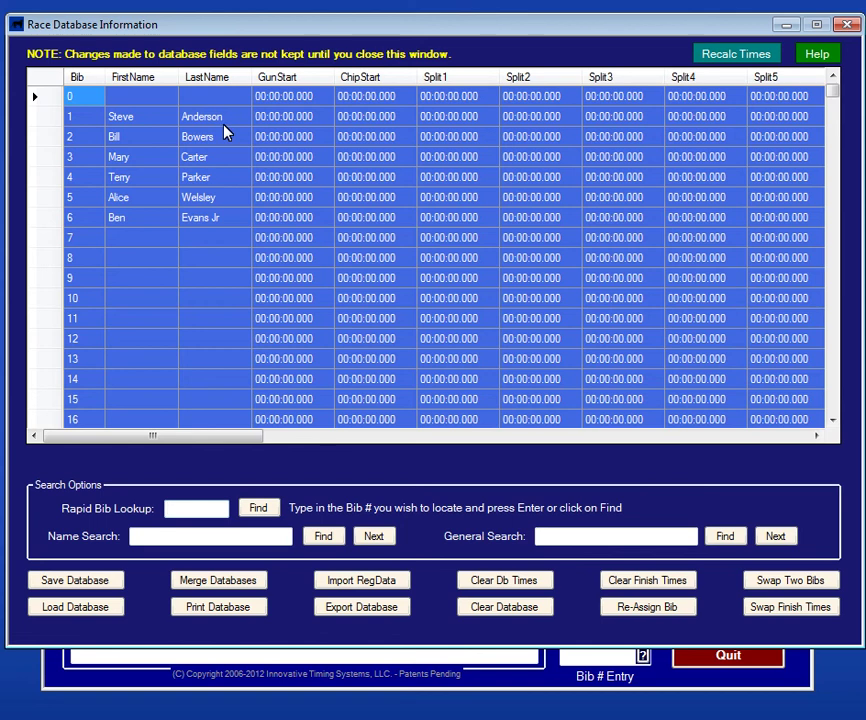
left_click(146, 246)
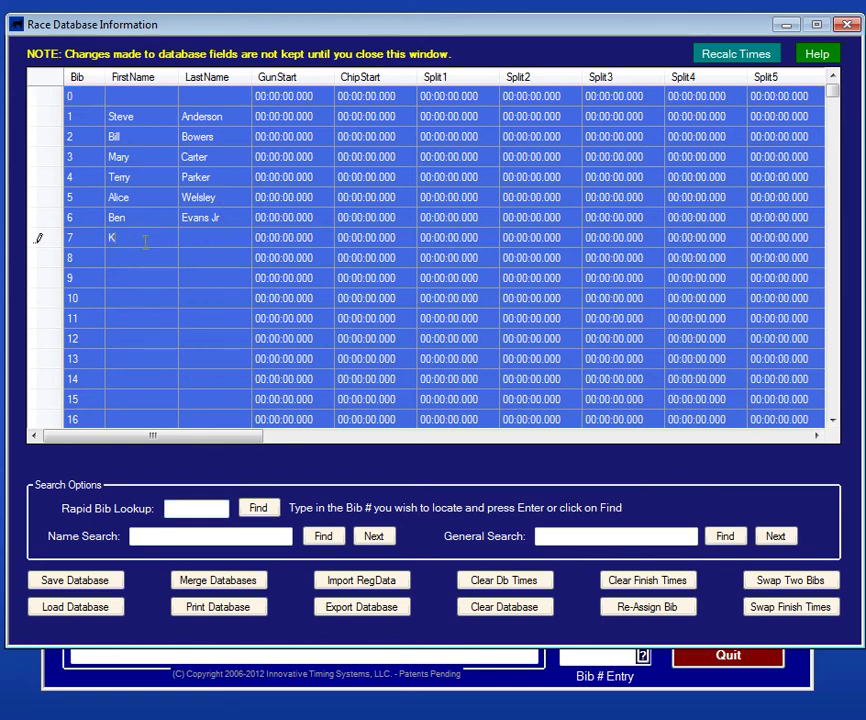
key("Tab")
key("Tab")
key("Tab")
key("Tab")
key("Tab")
key("Tab")
key("Tab")
key("Tab")
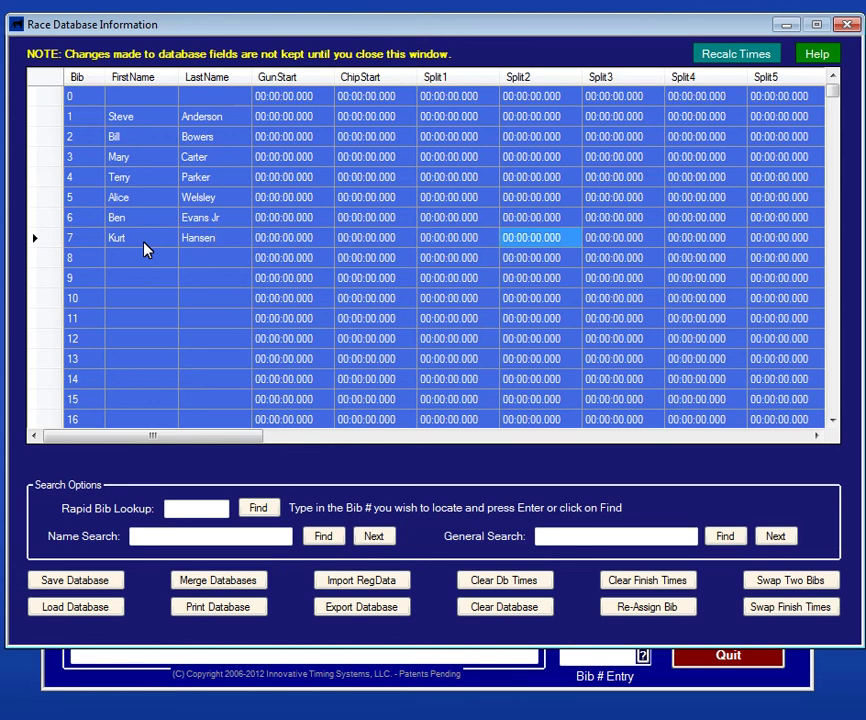
Step: Fill in bib 7's age 50, division 5K and gender M
key("Tab")
key("Tab")
key("Tab")
key("Tab")
key("Tab")
key("Tab")
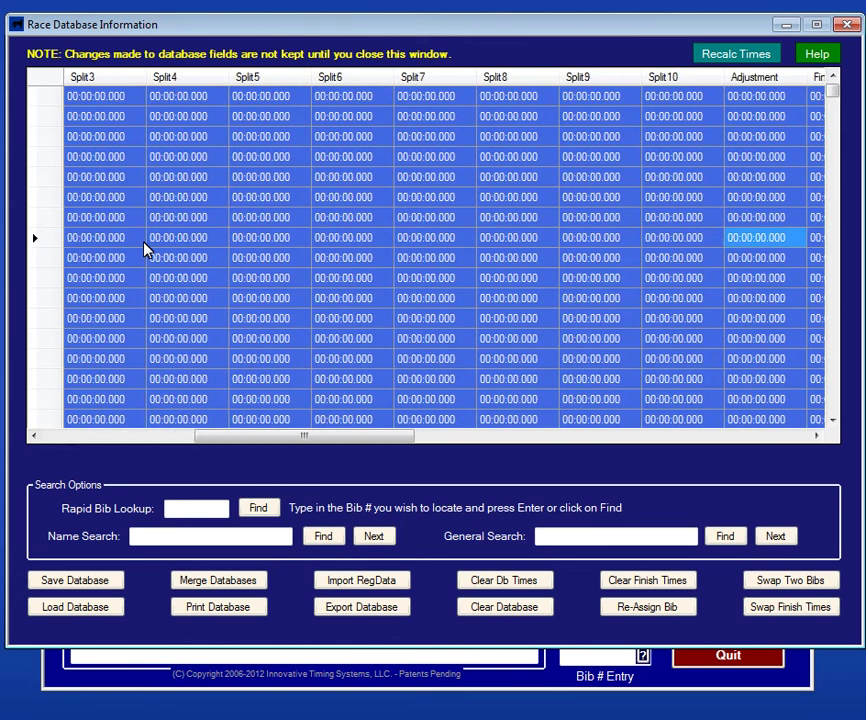
key("Tab")
key("Tab")
key("Tab")
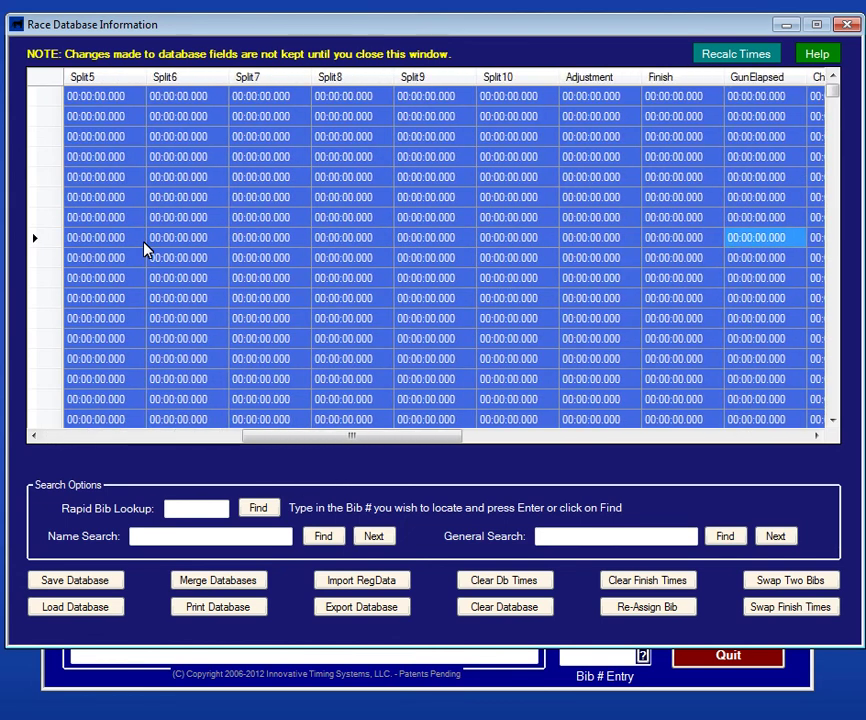
key("Tab")
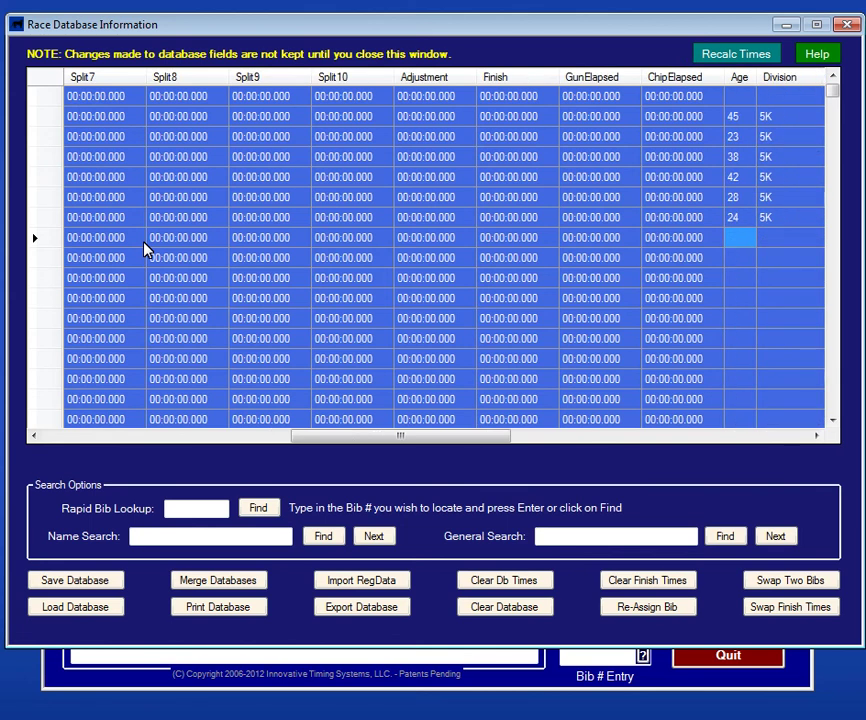
type("50")
key("Tab")
type("5K")
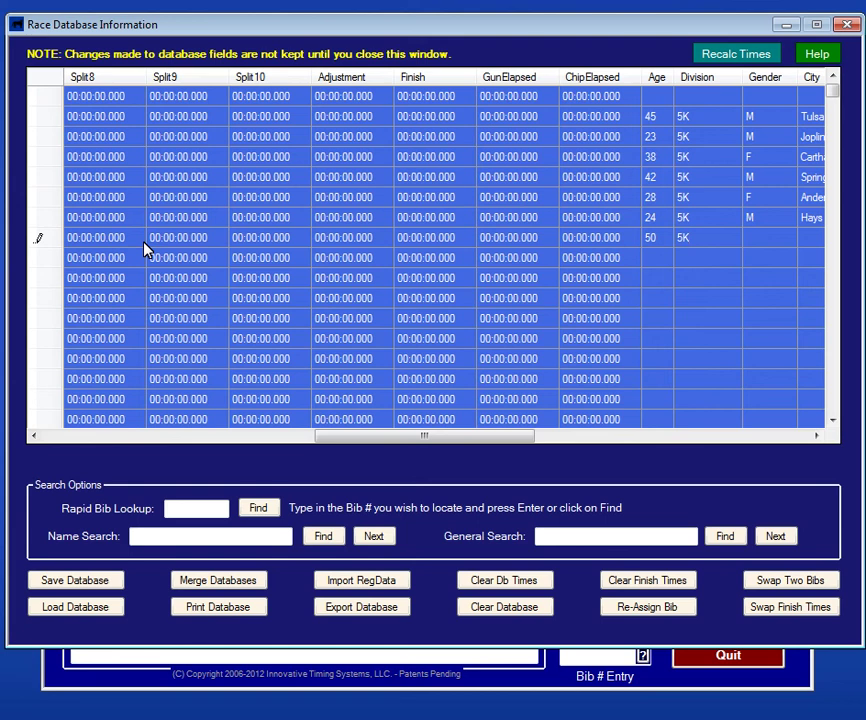
key("Tab")
type("M")
key("Tab")
key("shift+Tab")
key("shift+Tab")
key("shift+Tab")
key("shift+Tab")
key("shift+Tab")
key("shift+Tab")
key("shift+Tab")
key("shift+Tab")
key("shift+Tab")
key("shift+Tab")
key("shift+Tab")
key("shift+Tab")
key("shift+Tab")
key("shift+Tab")
key("shift+Tab")
key("shift+Tab")
key("shift+Tab")
key("shift+Tab")
key("shift+Tab")
key("shift+Tab")
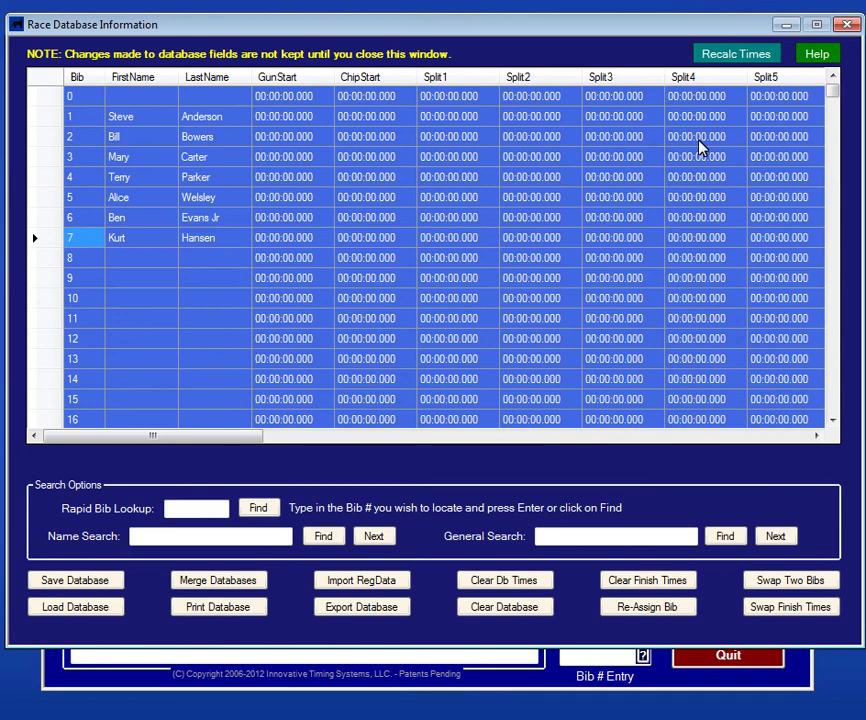
Step: Start saving the database, appending ' 1' to the suggested file name
left_click(97, 582)
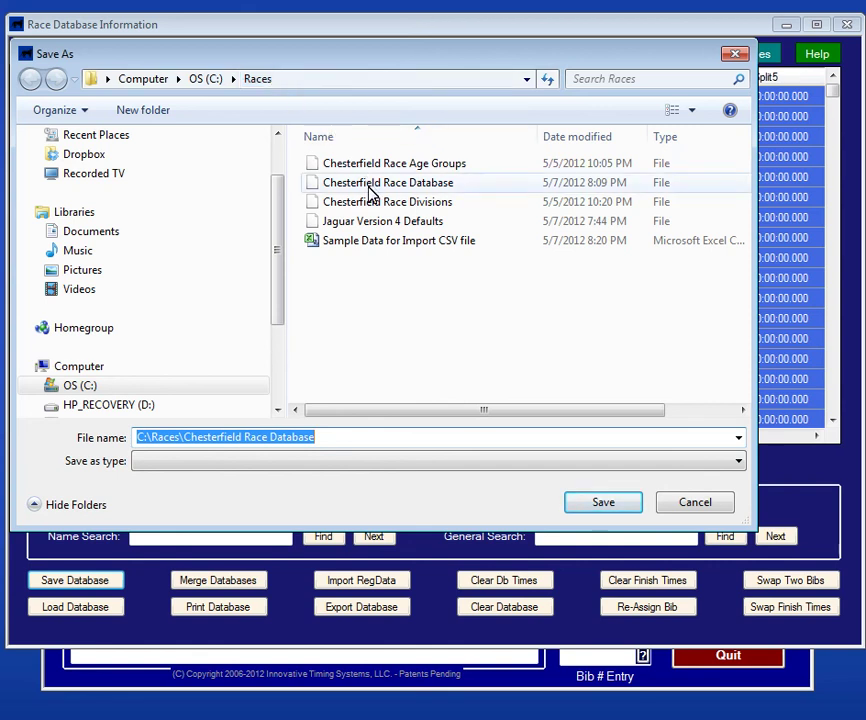
left_click(351, 437)
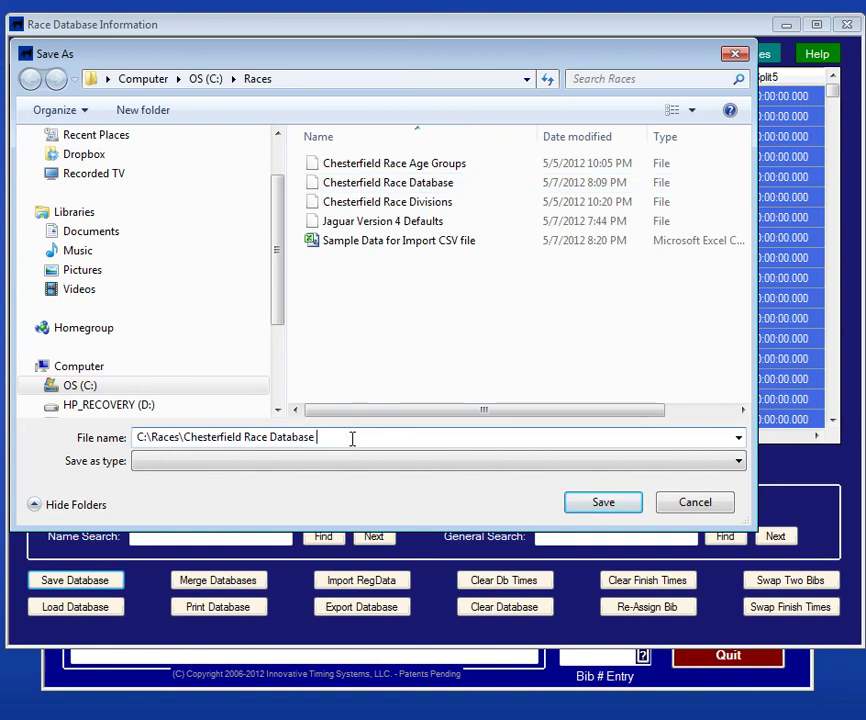
type("1")
Step: Save as 'Chesterfield Race Database 1' and acknowledge the 7 records written notice
left_click(606, 502)
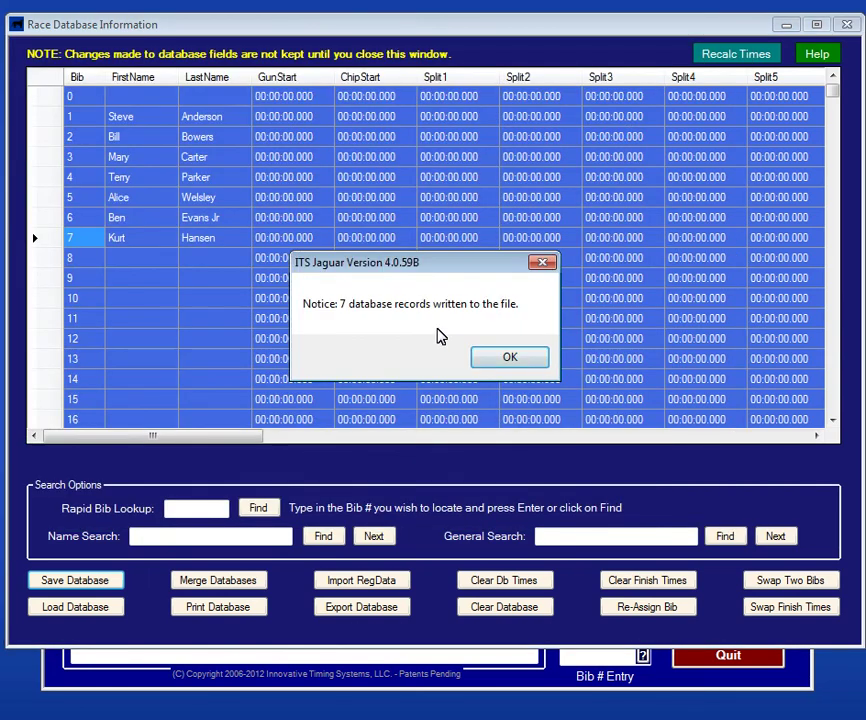
left_click(500, 357)
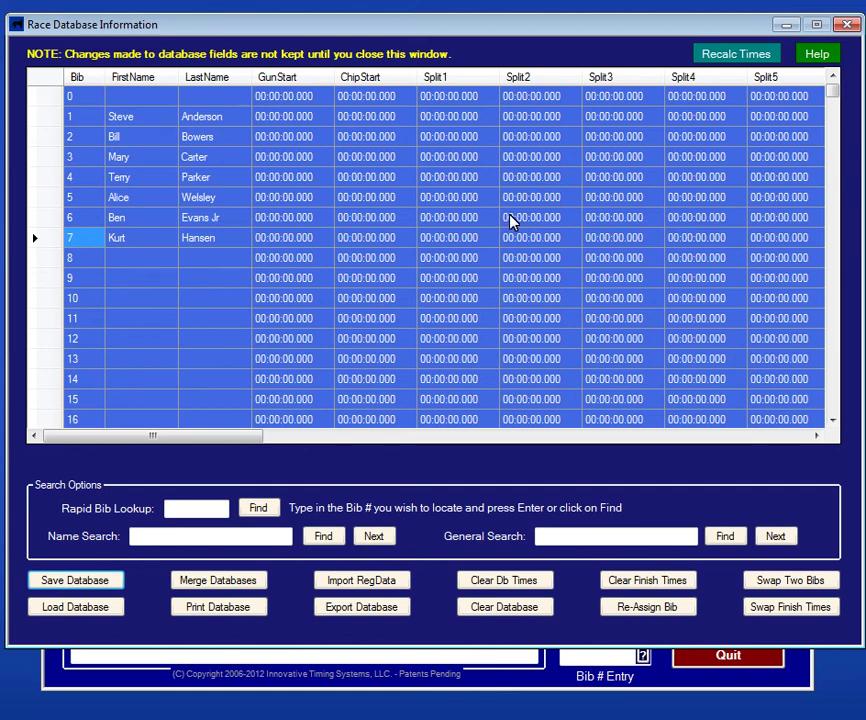
Step: Read the database screen's help, then close the database view to the main race screen
left_click(822, 54)
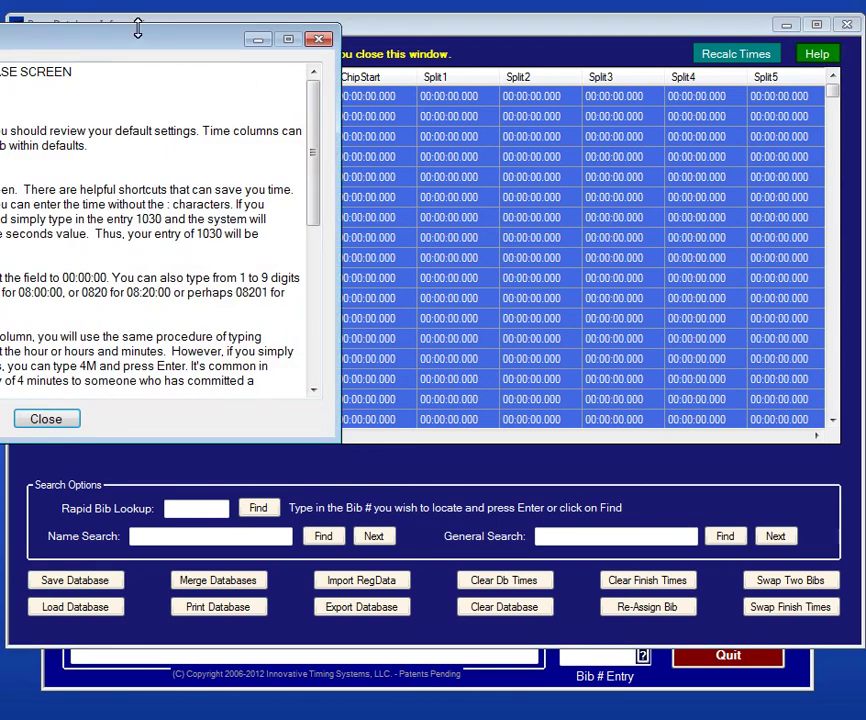
left_click_drag(228, 43, 455, 22)
left_click_drag(111, 28, 603, 125)
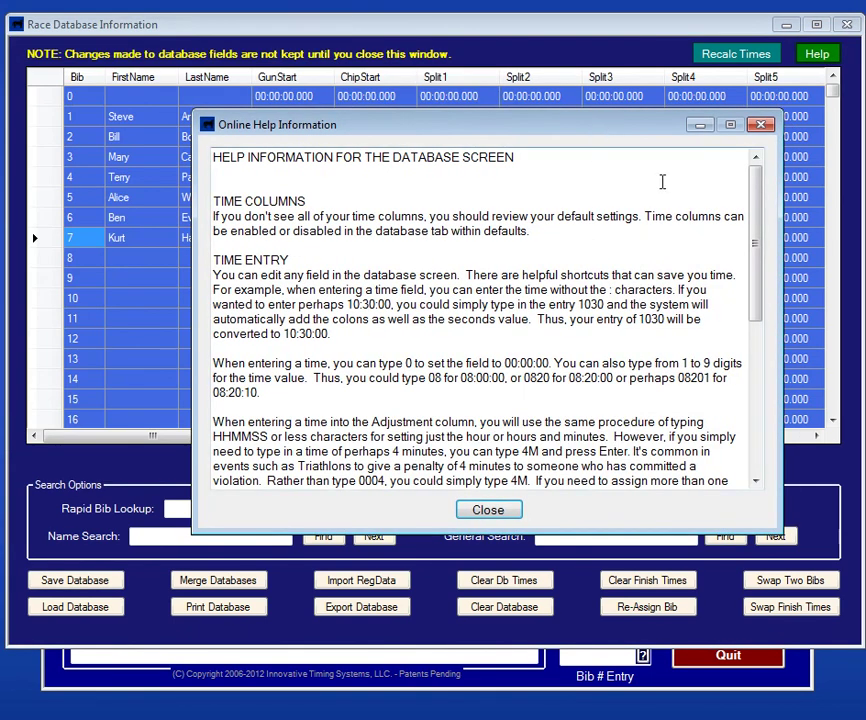
mouse_move(757, 203)
left_mouse_down()
mouse_move(725, 325)
mouse_move(717, 238)
mouse_move(768, 210)
left_mouse_up()
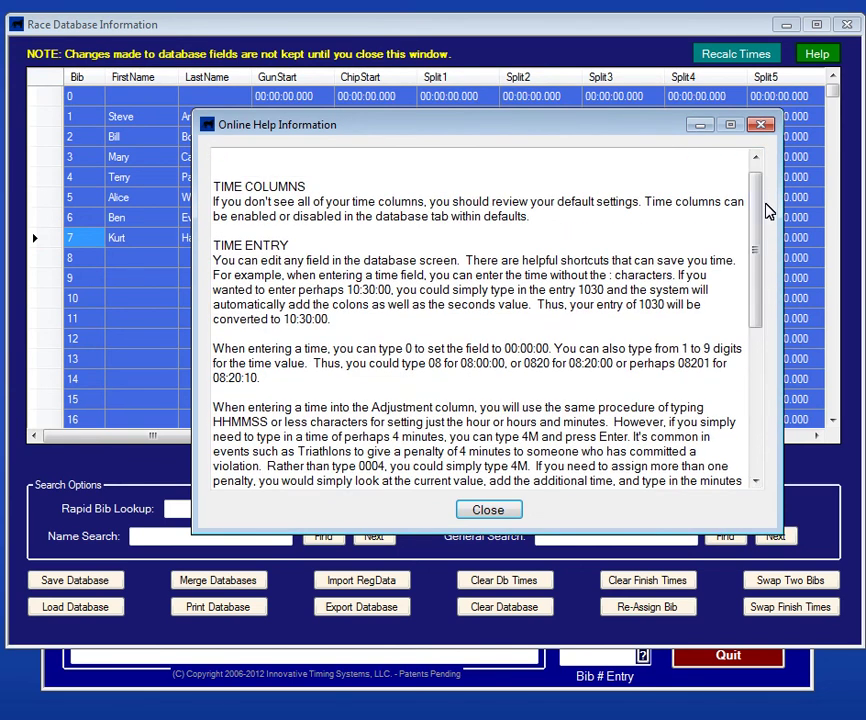
left_click(498, 511)
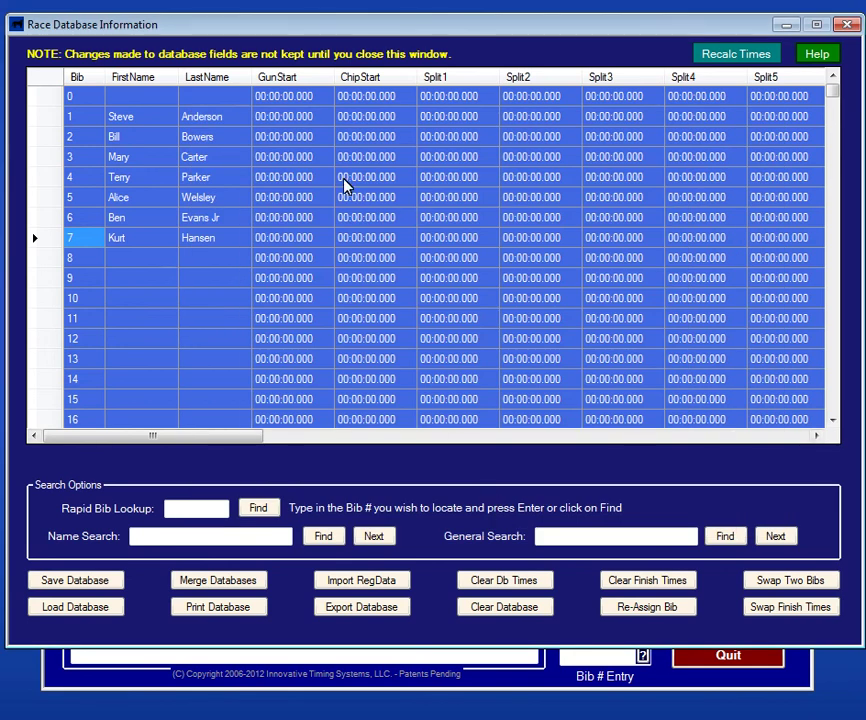
left_click(846, 25)
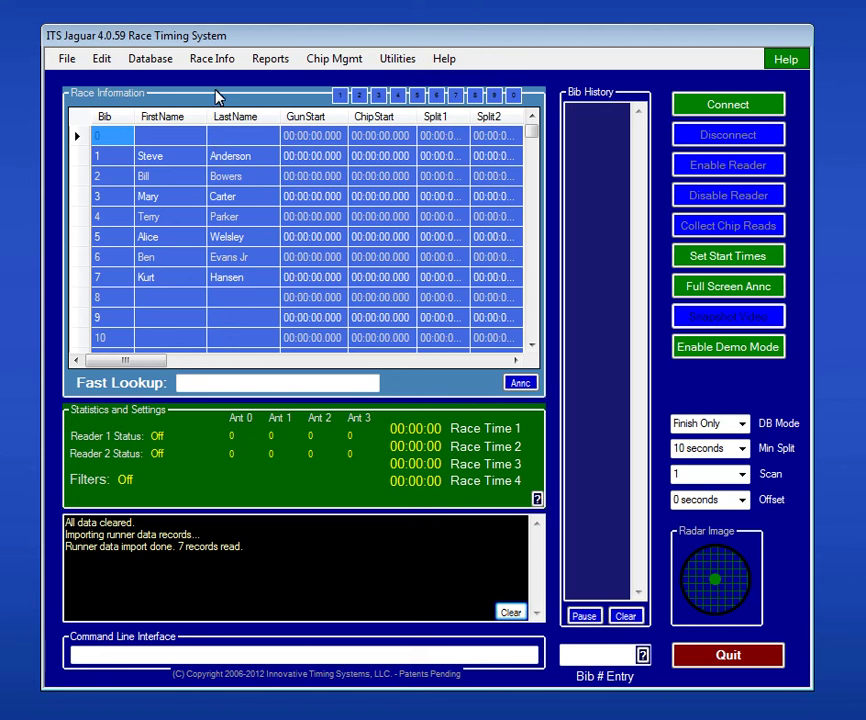
Step: Use Rapid Registration to register the runner's full name with age 50 as bib 8
left_click(213, 63)
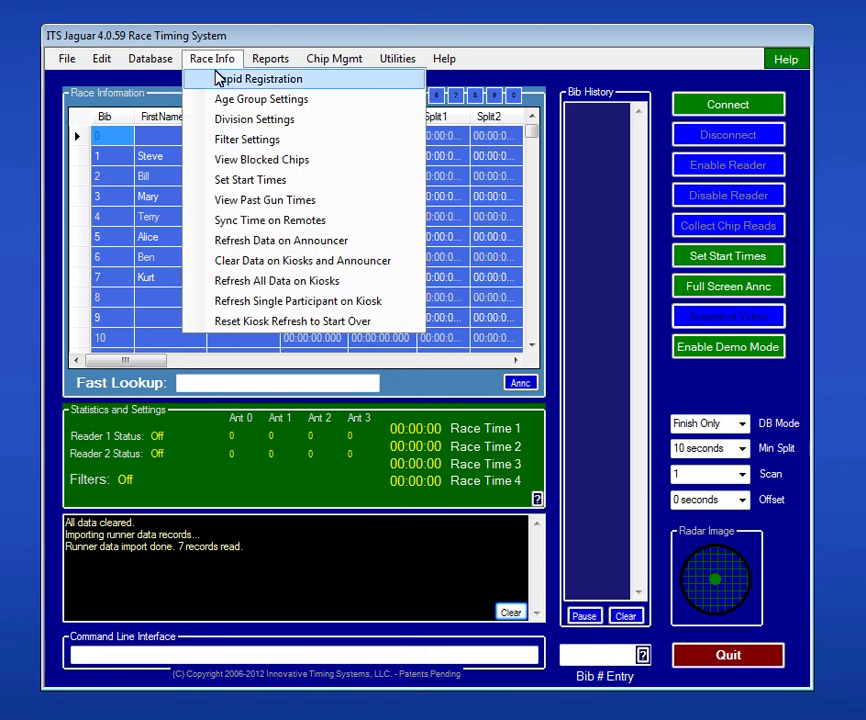
left_click(217, 77)
left_click_drag(392, 22, 386, 97)
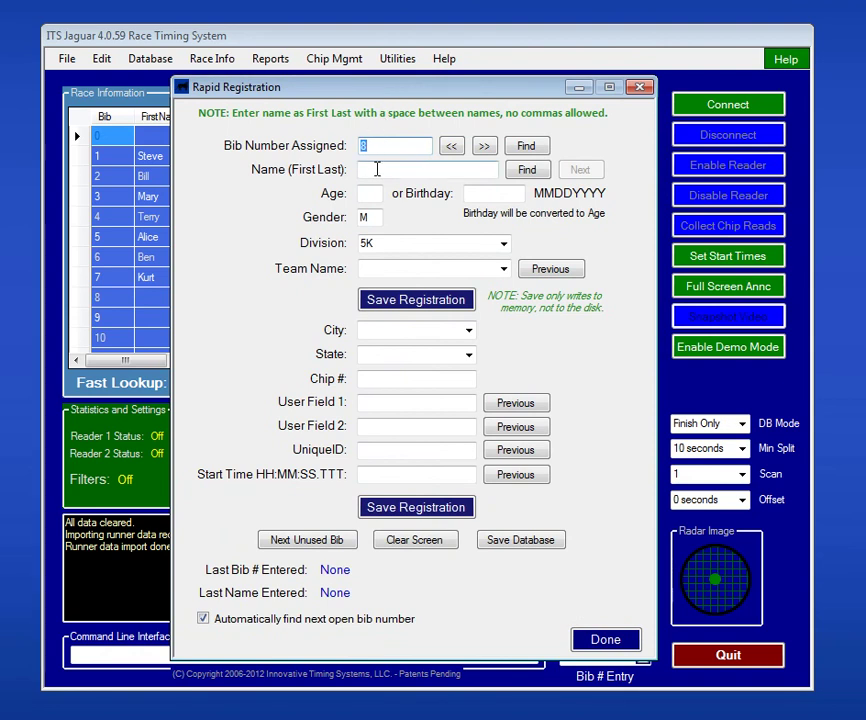
left_click(372, 171)
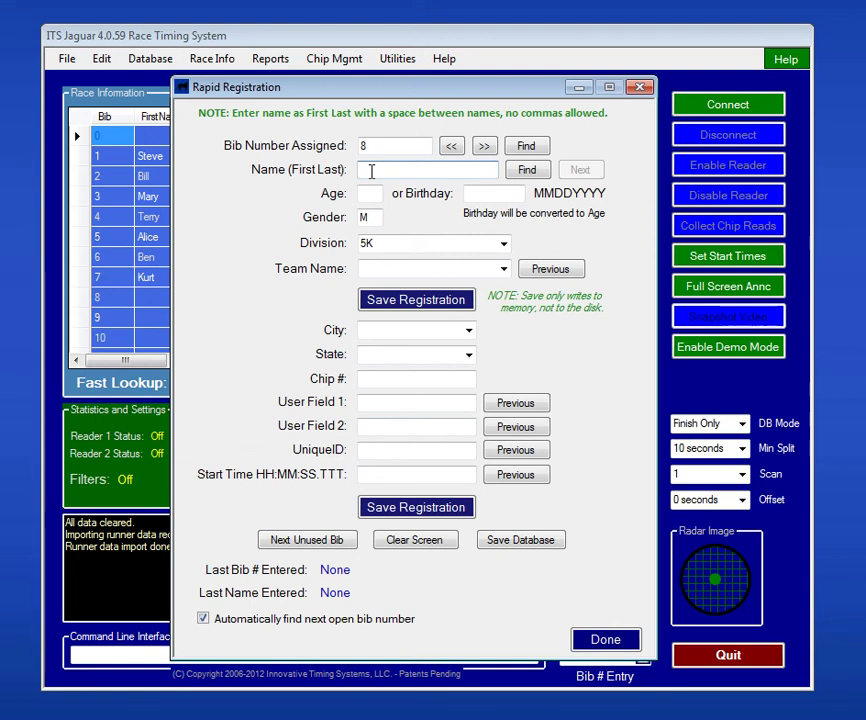
key("Tab")
type("50")
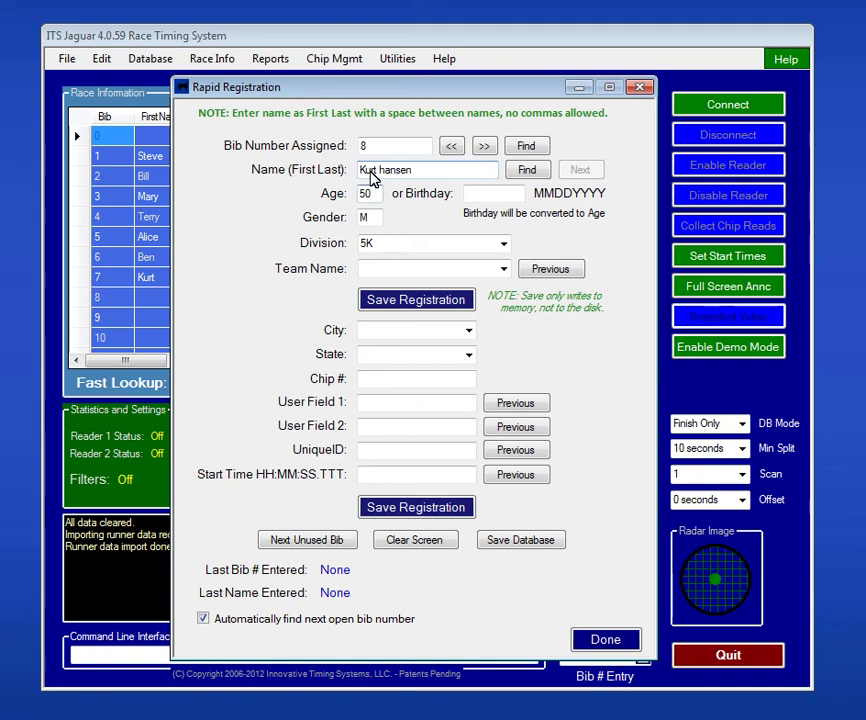
left_click(392, 300)
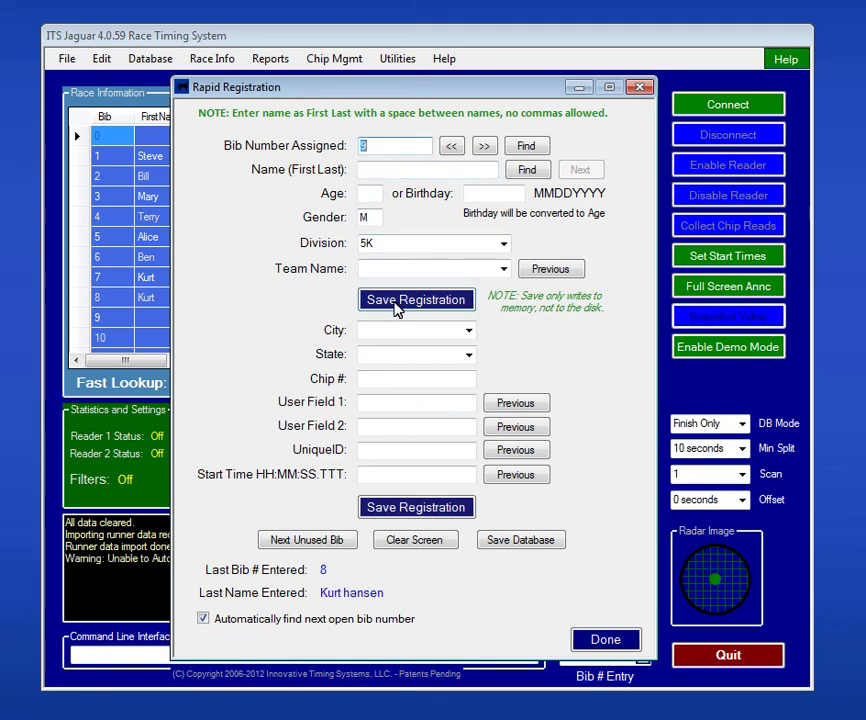
left_click_drag(373, 87, 277, 90)
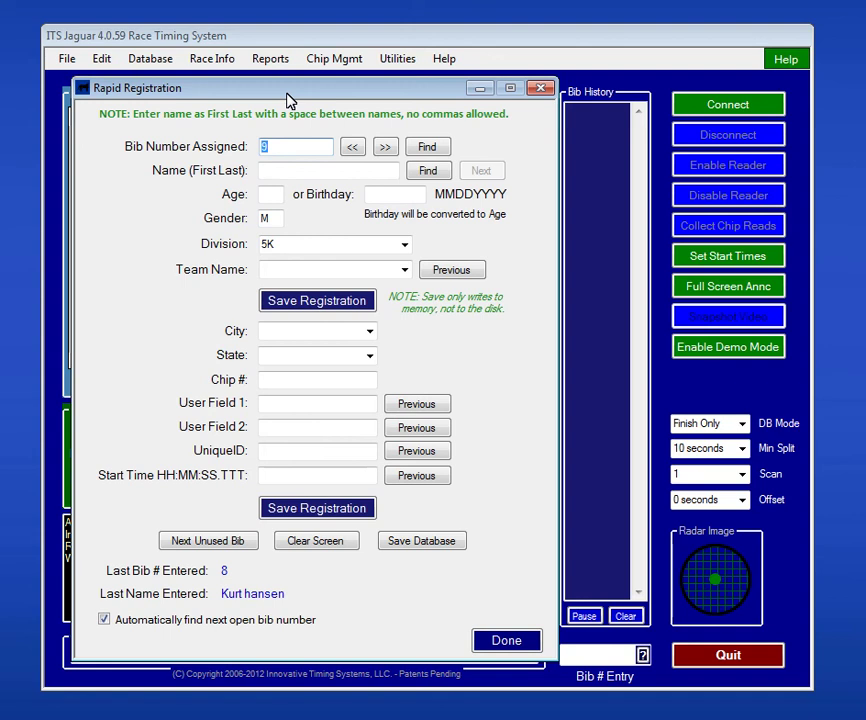
Step: Close Rapid Registration and open Database > Import Registration Data from OneStopRace
left_click(543, 90)
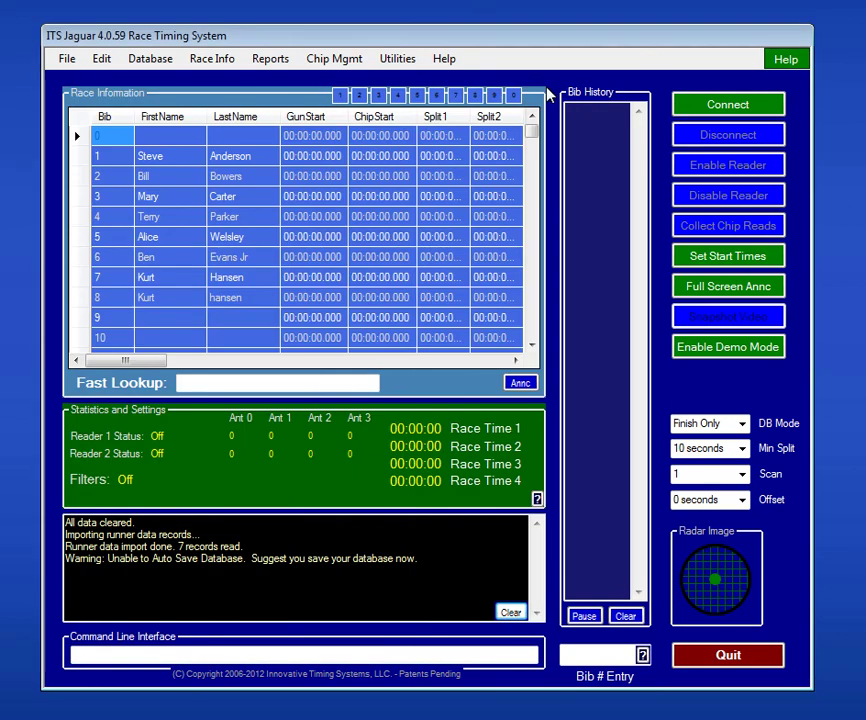
left_click(152, 59)
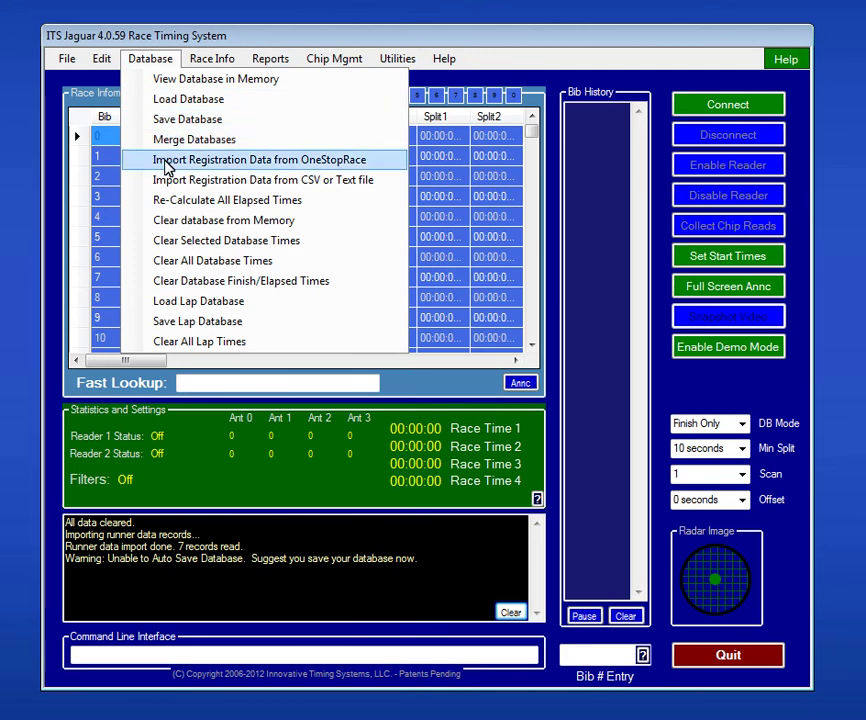
left_click(166, 168)
left_click_drag(201, 72, 480, 44)
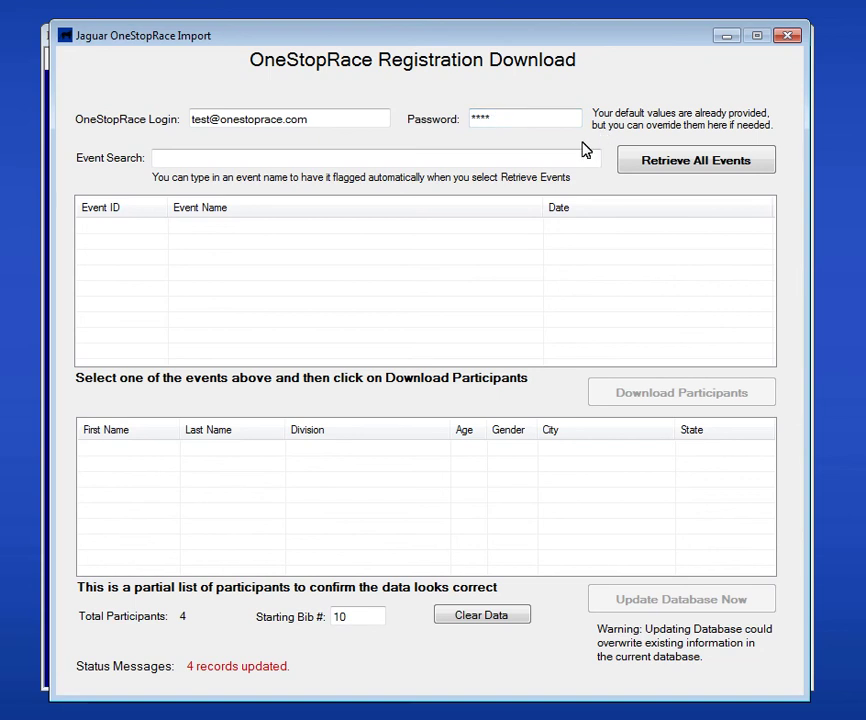
Step: Retrieve events, download participants for event 9970 (2012 Car-X Crazy K), then close both windows
left_click(693, 168)
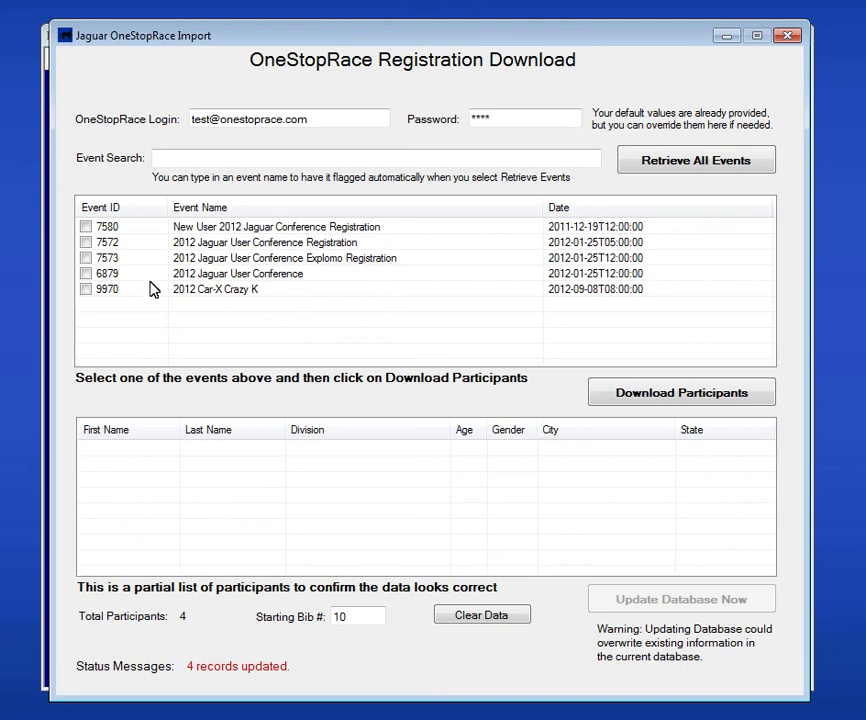
left_click(86, 290)
left_click(696, 396)
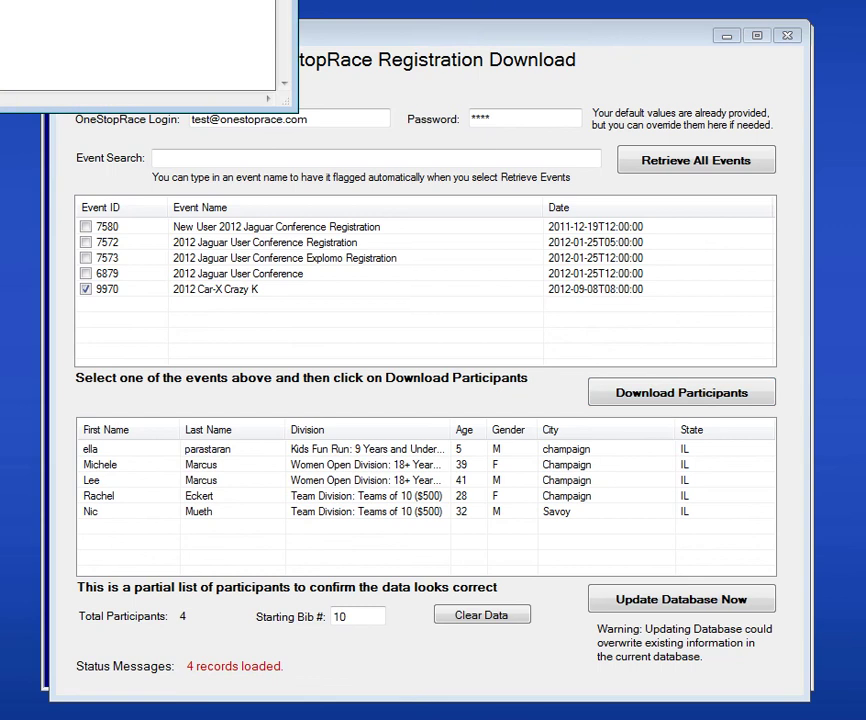
left_click_drag(551, 139, 605, 150)
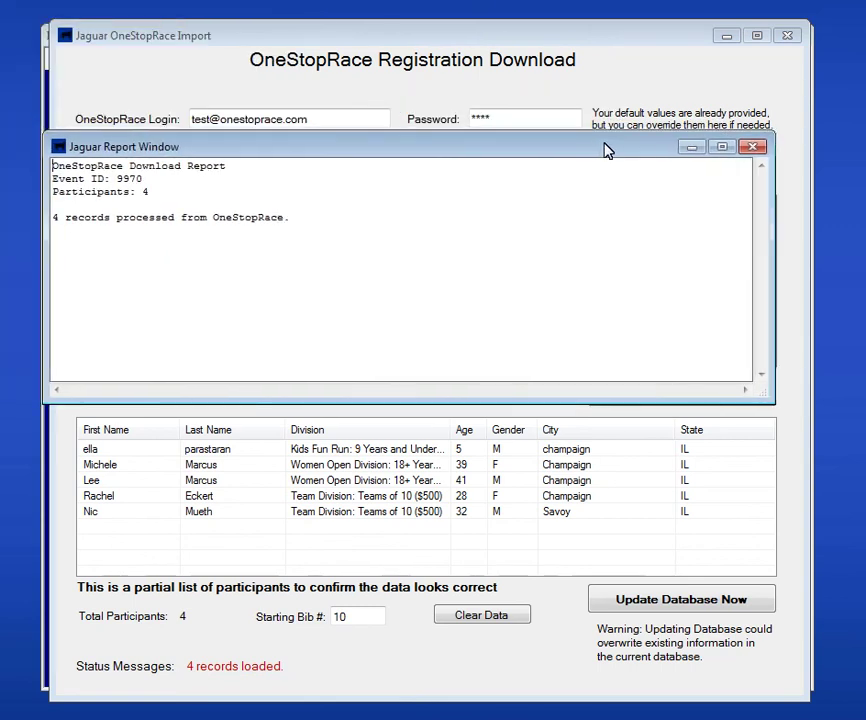
left_click(753, 147)
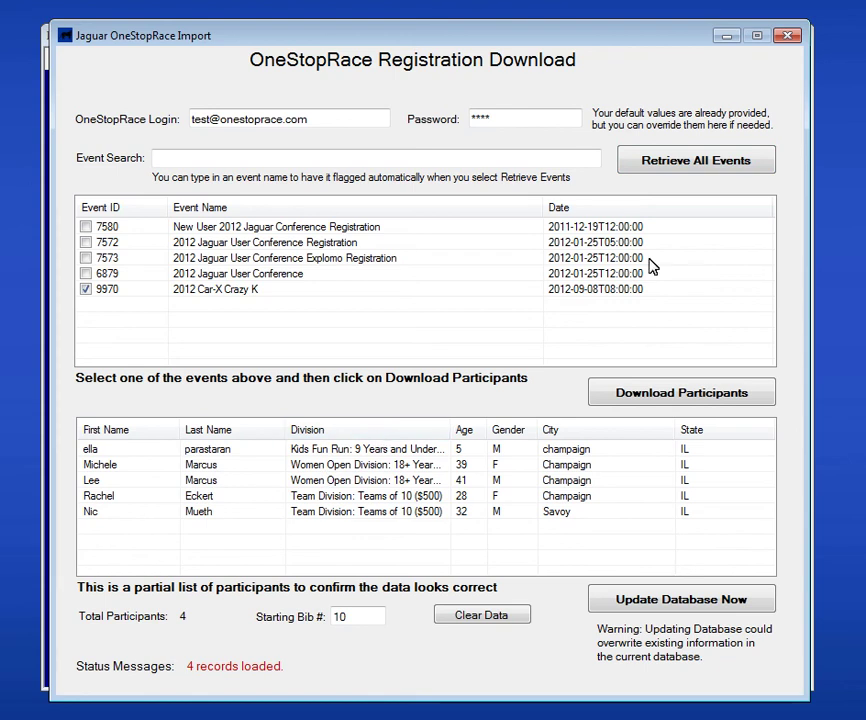
left_click(785, 37)
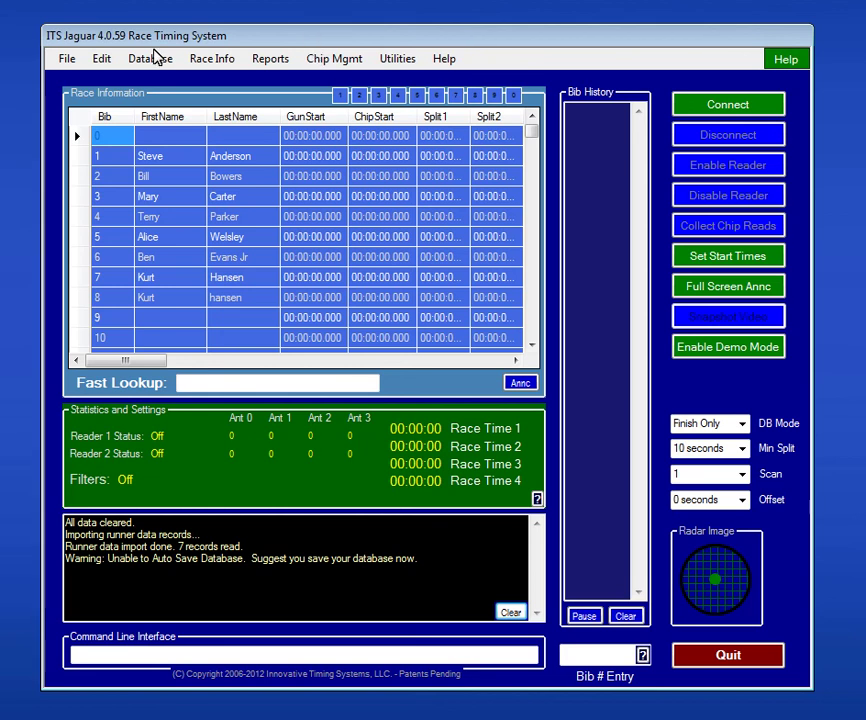
left_click(102, 56)
left_click(151, 76)
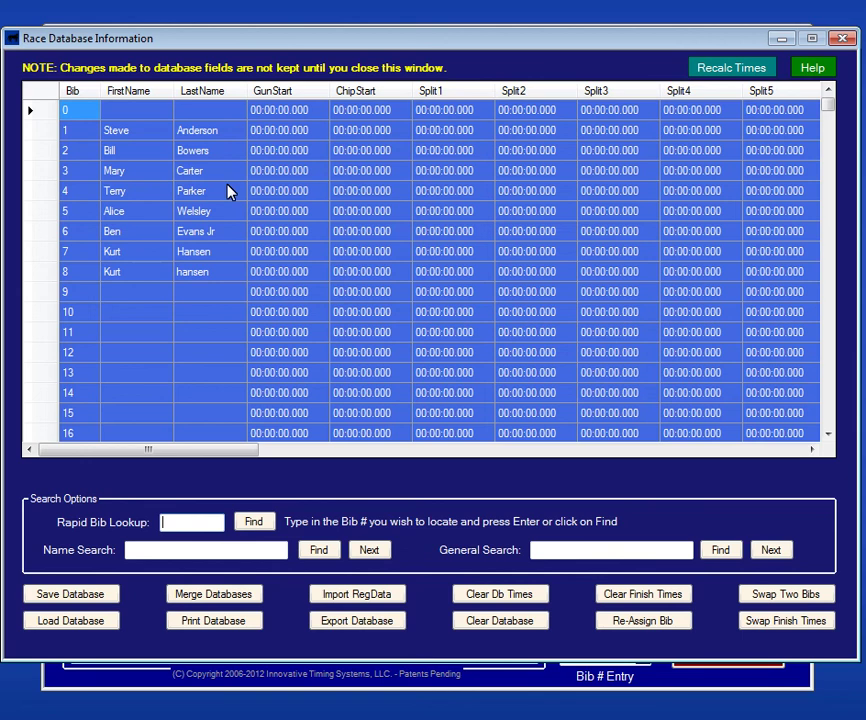
left_click(145, 138)
left_click(290, 149)
left_click(598, 132)
left_click(592, 190)
left_click(368, 230)
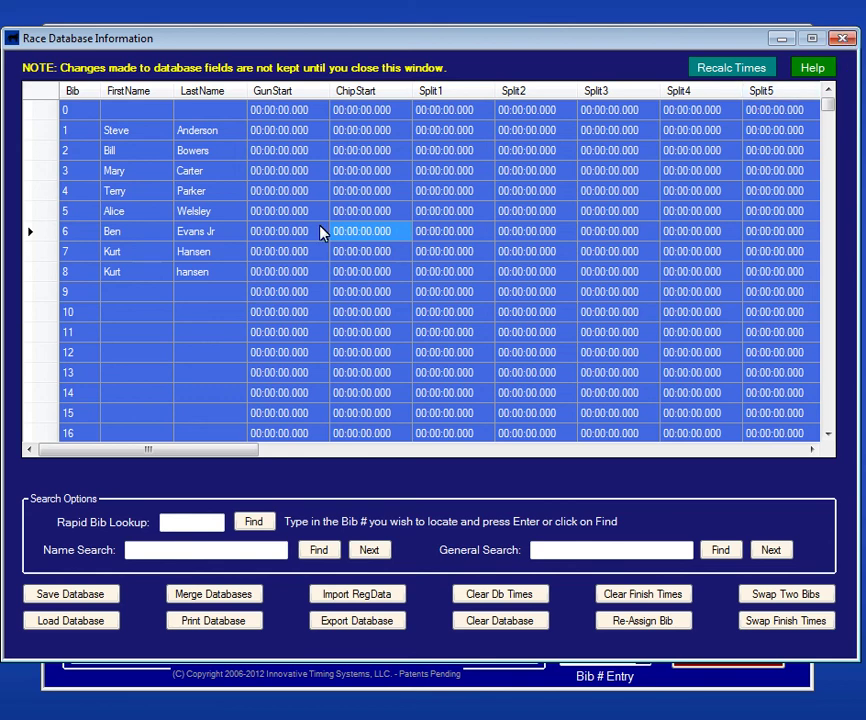
left_click(842, 38)
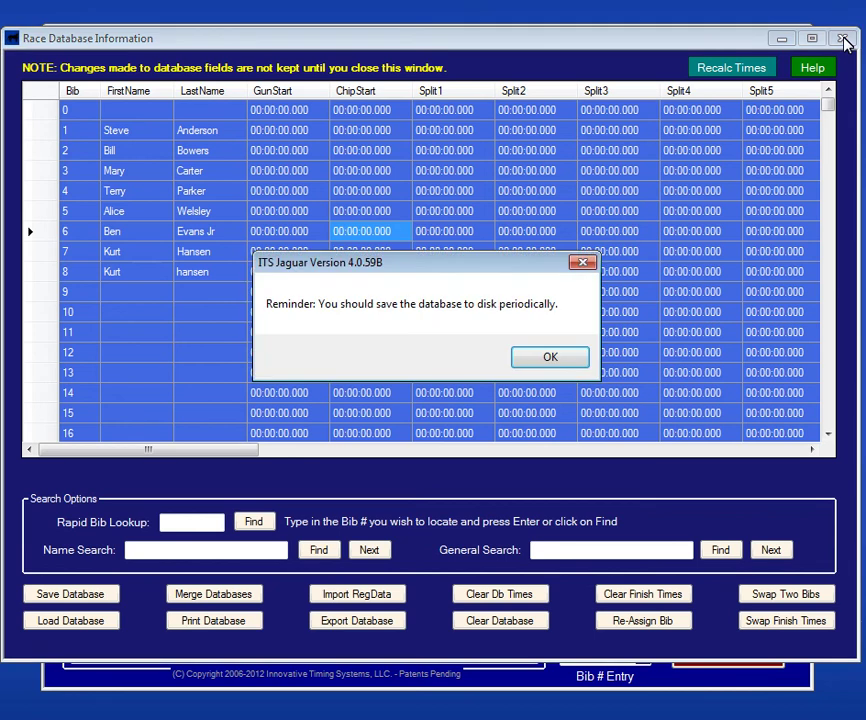
left_click(560, 360)
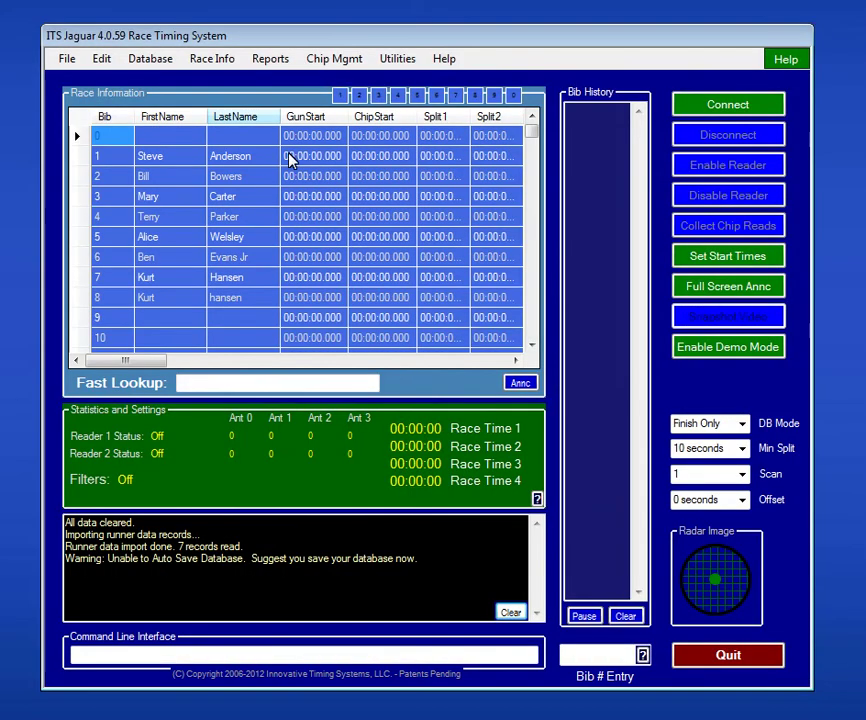
left_click(236, 63)
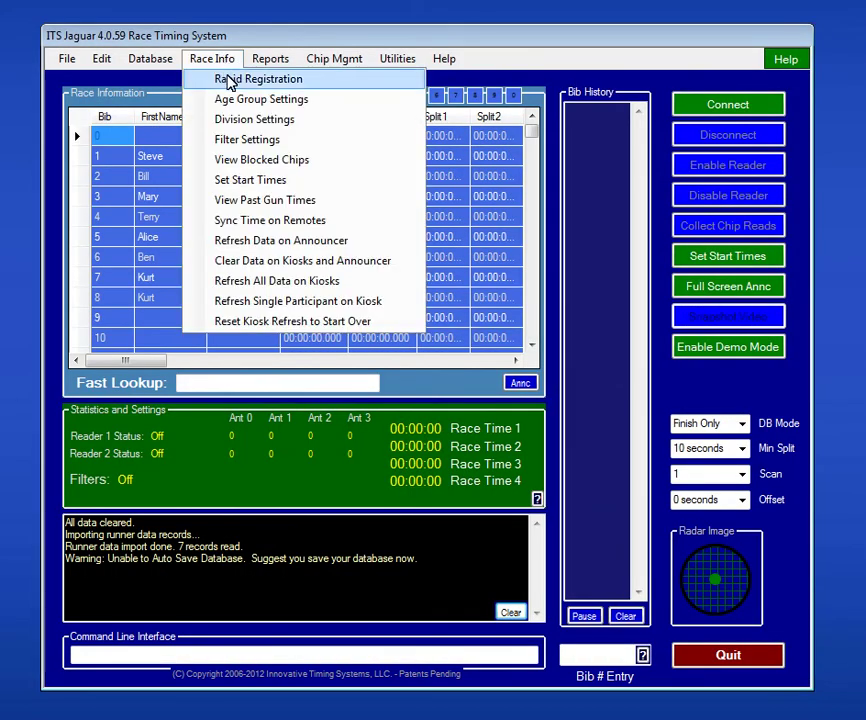
left_click(236, 78)
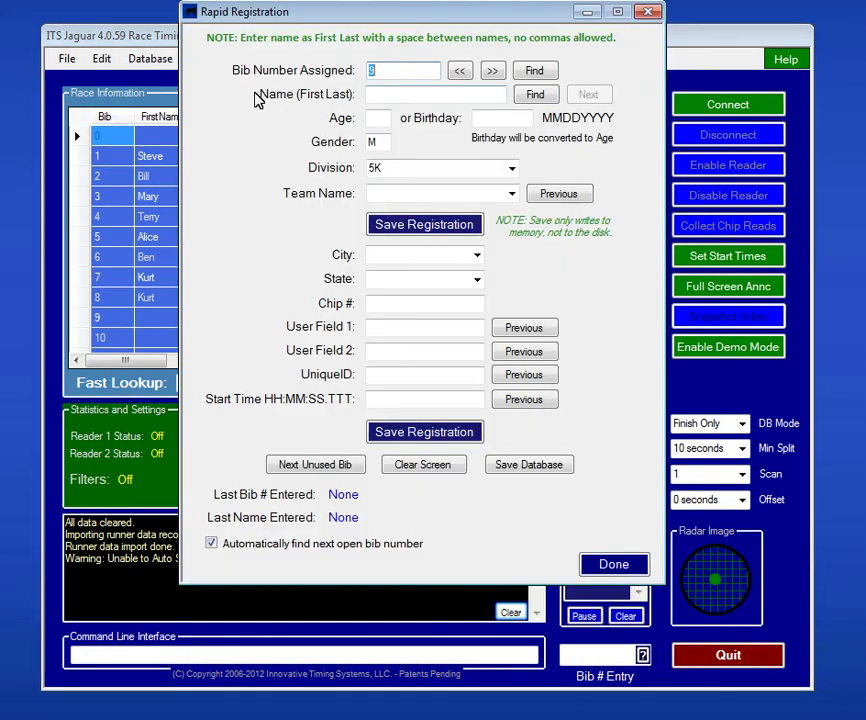
left_click(650, 13)
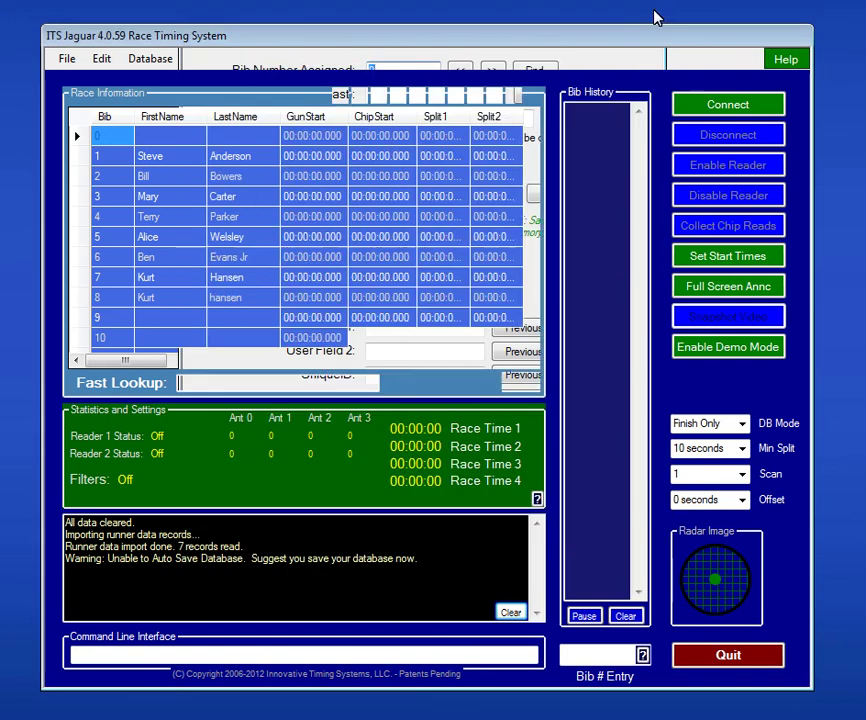
left_click(155, 62)
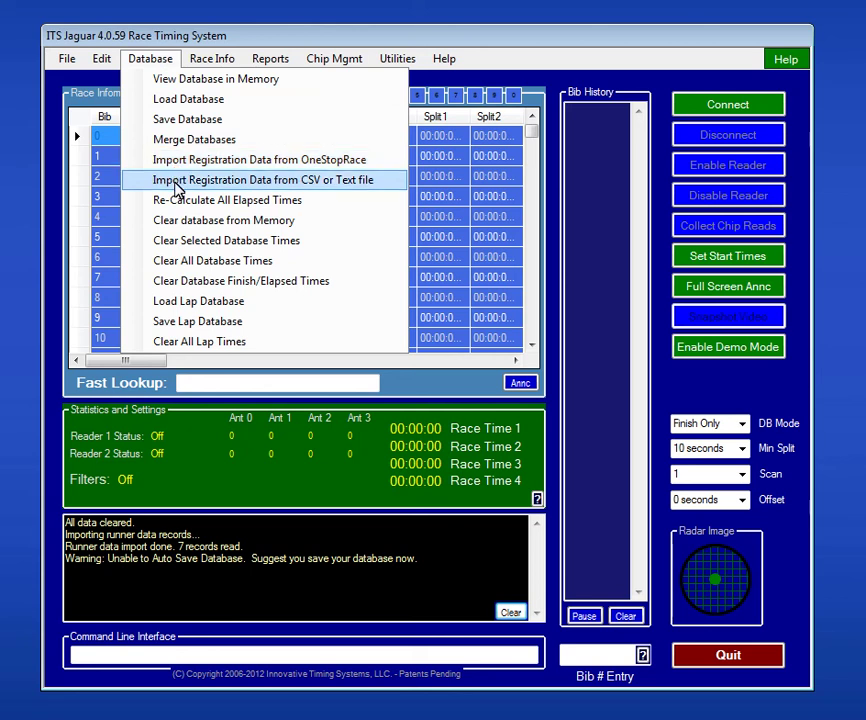
left_click(466, 200)
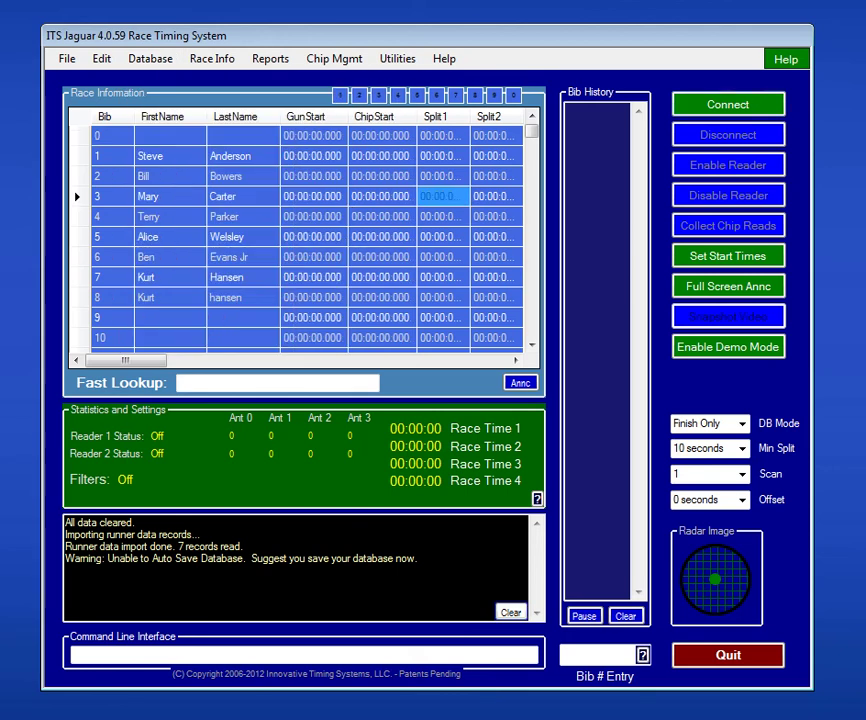